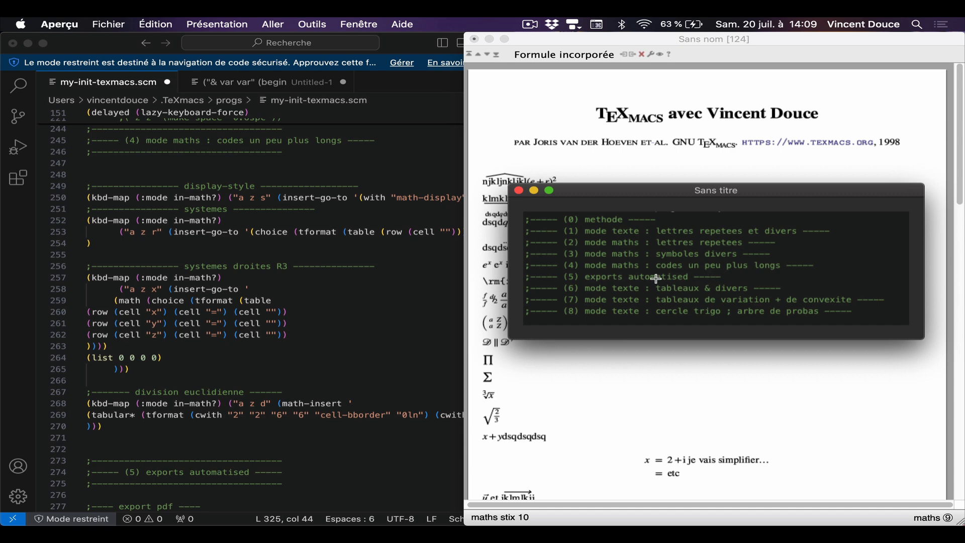
- Switch to the TeXmacs document and delete all the sample formulas below the title and author line
left_click(677, 402)
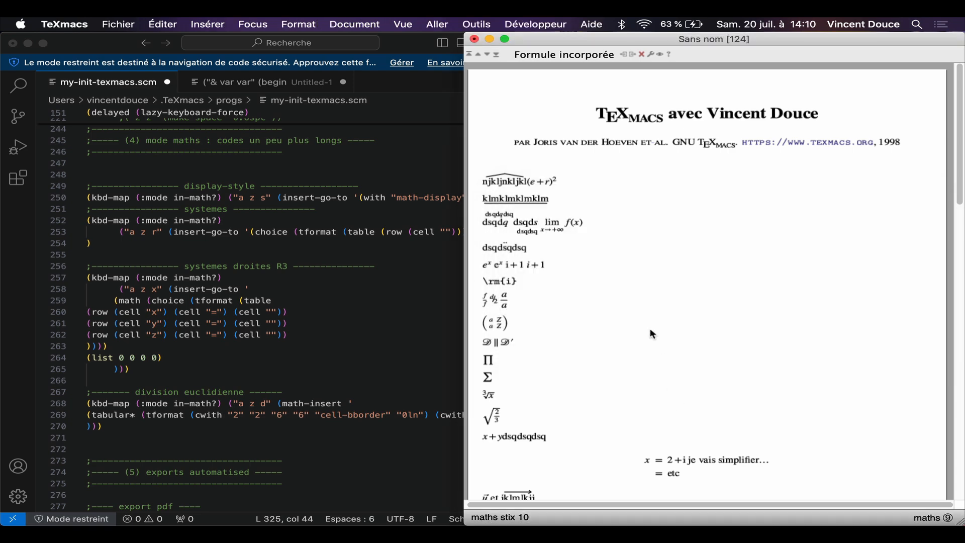
left_click(477, 181)
left_click_drag(477, 181, 694, 464)
key("BackSpace")
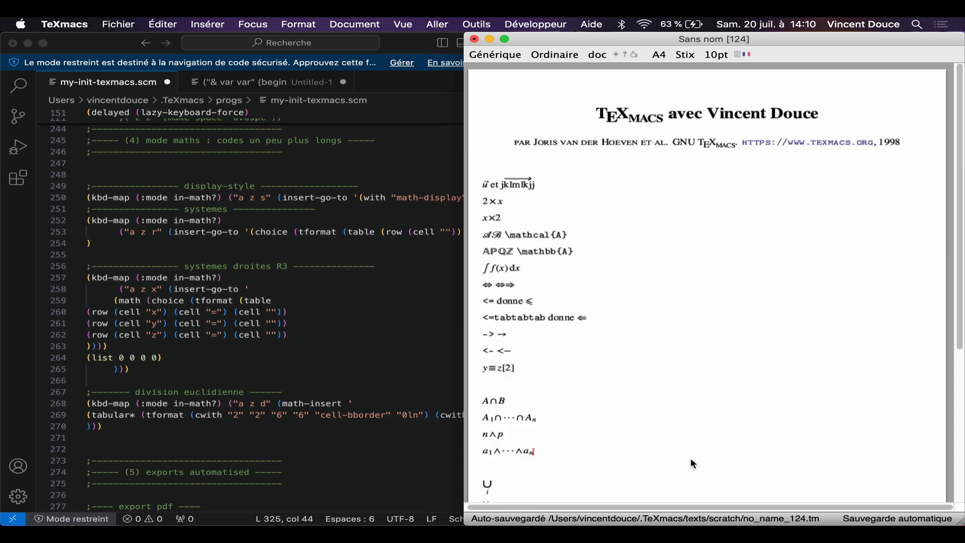
left_click_drag(479, 185, 610, 503)
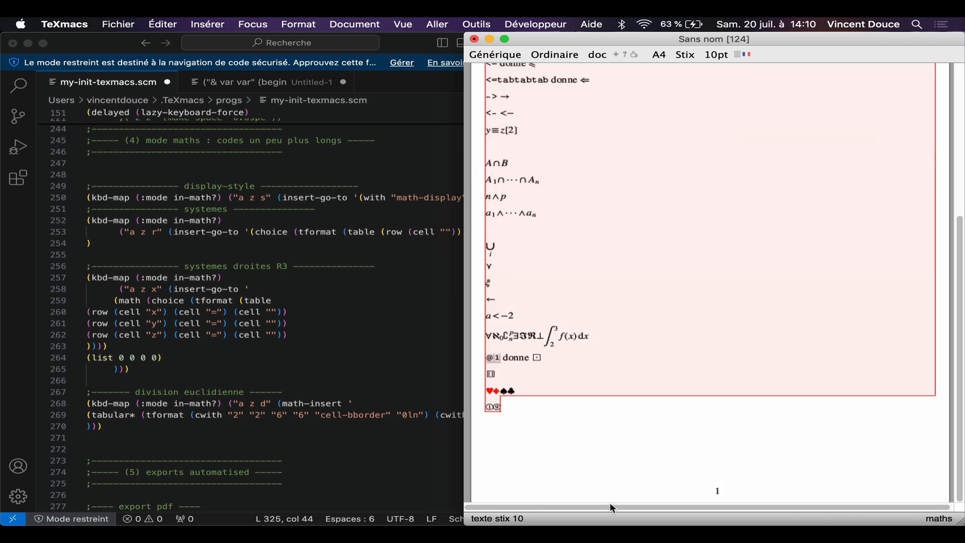
key("BackSpace")
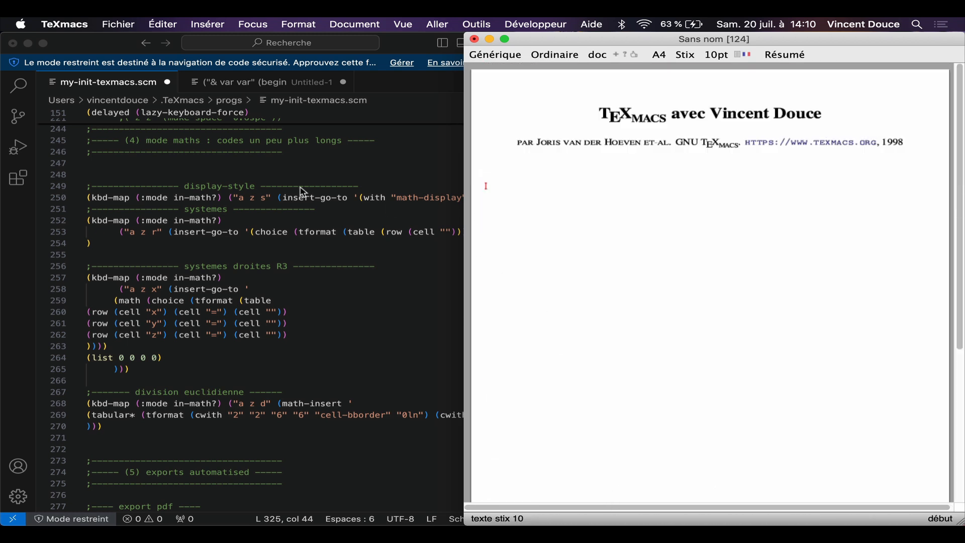
- Start an inline formula in the empty document body with the fraction 2/3
scroll(304, 191, "down", 2)
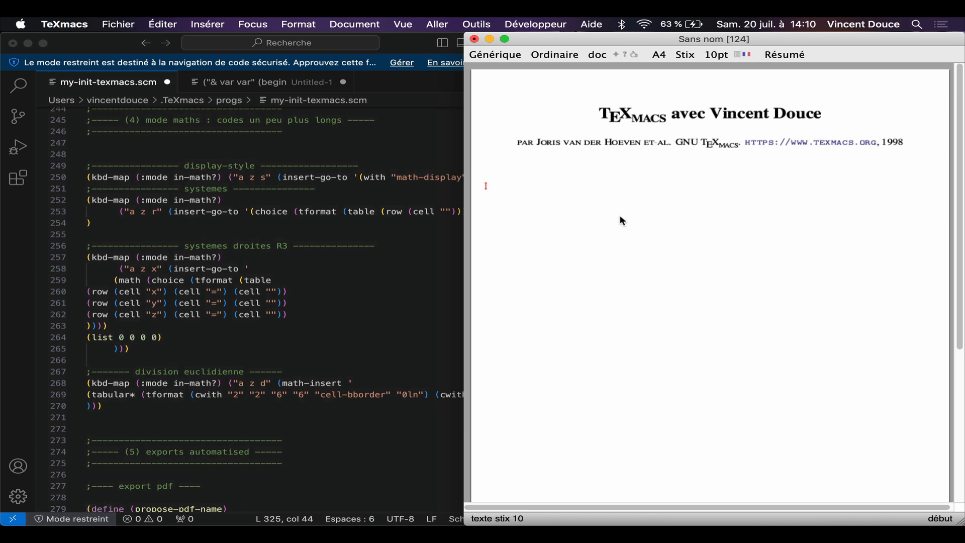
key("dollar")
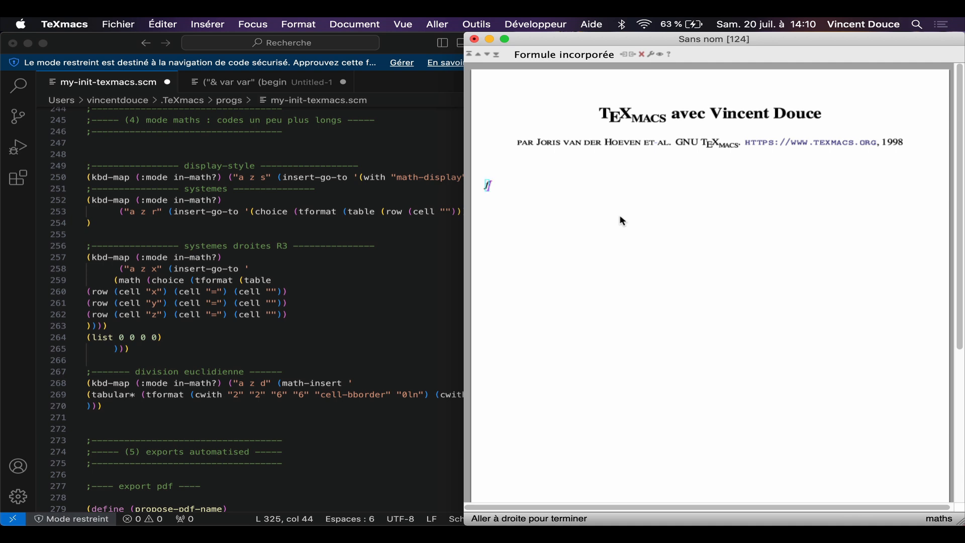
key("alt+f")
type("2")
key("Down")
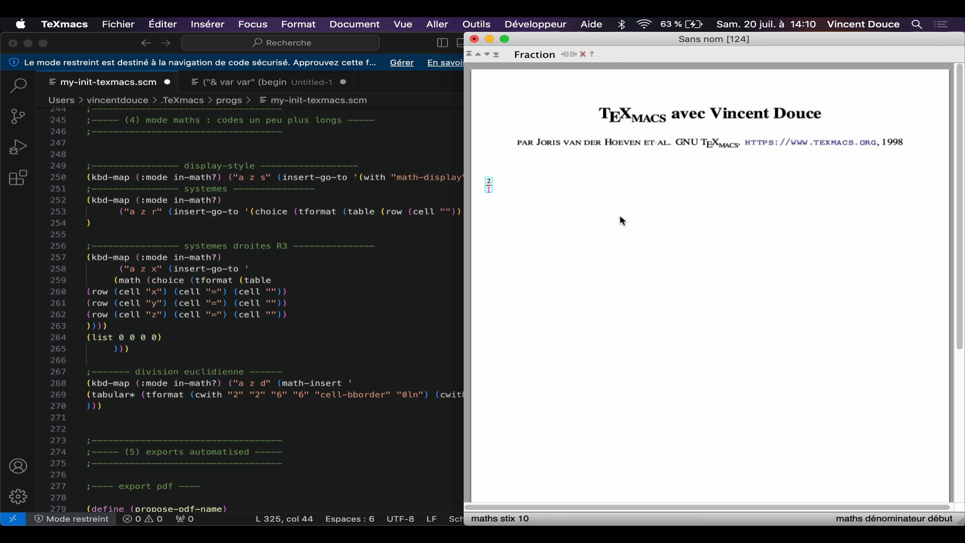
type("3")
key("Right")
- Append the integral of u(t) dt with lower bound 2 and upper bound 3 after the fraction
type("ii")
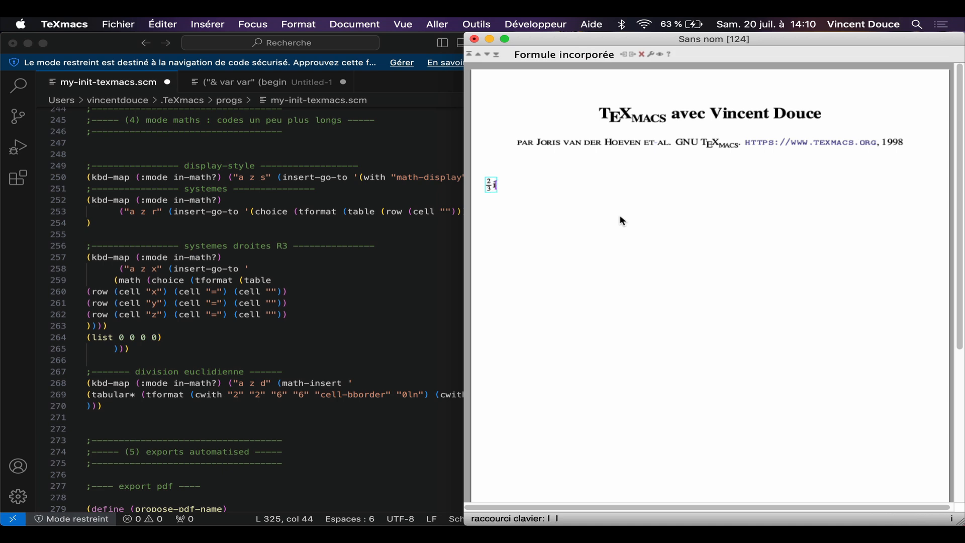
type("i_2")
key("Right")
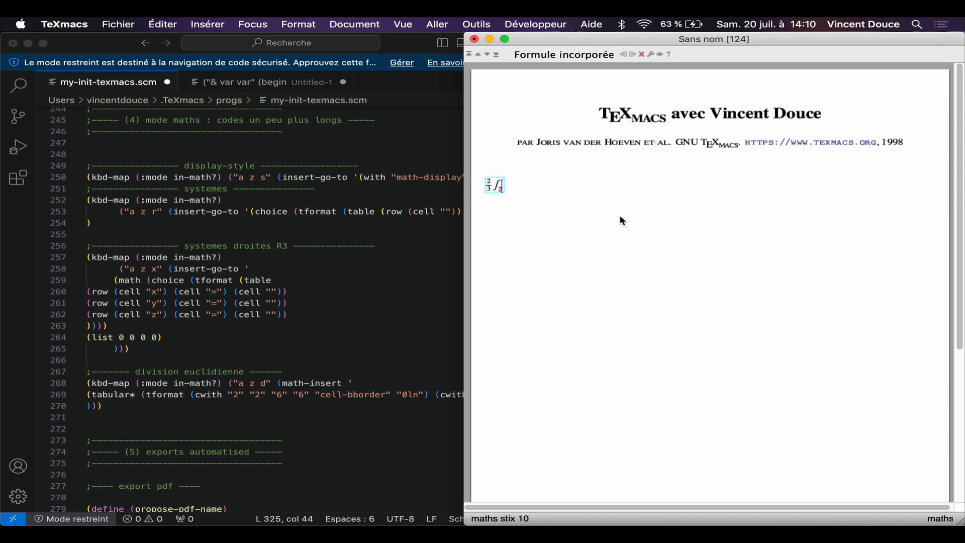
type("^3")
key("Right")
type("u(t) dt")
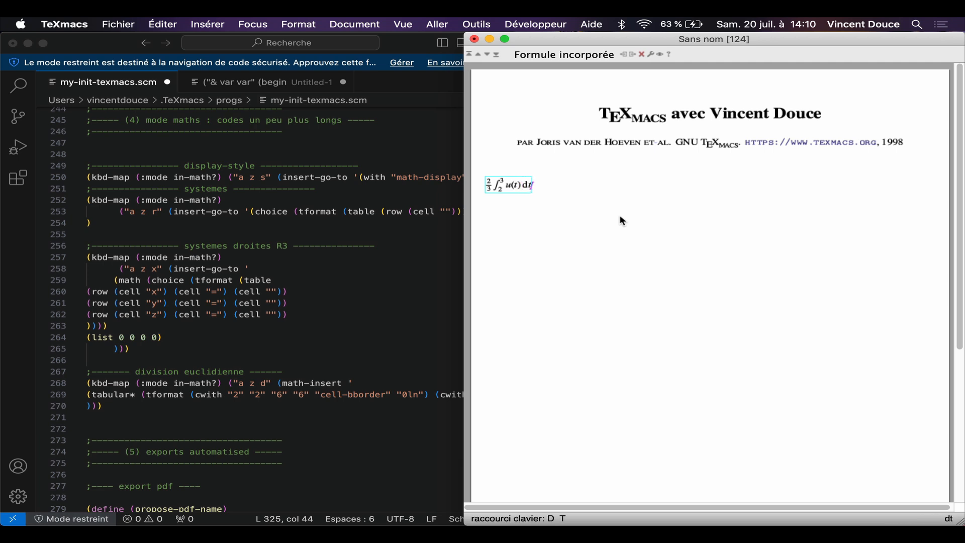
- Apply display style to the whole fraction and integral expression using the custom a z s code, and leave the formula
key("shift+Left")
key("shift+Left")
key("shift+Left")
key("shift+Left")
key("shift+Left")
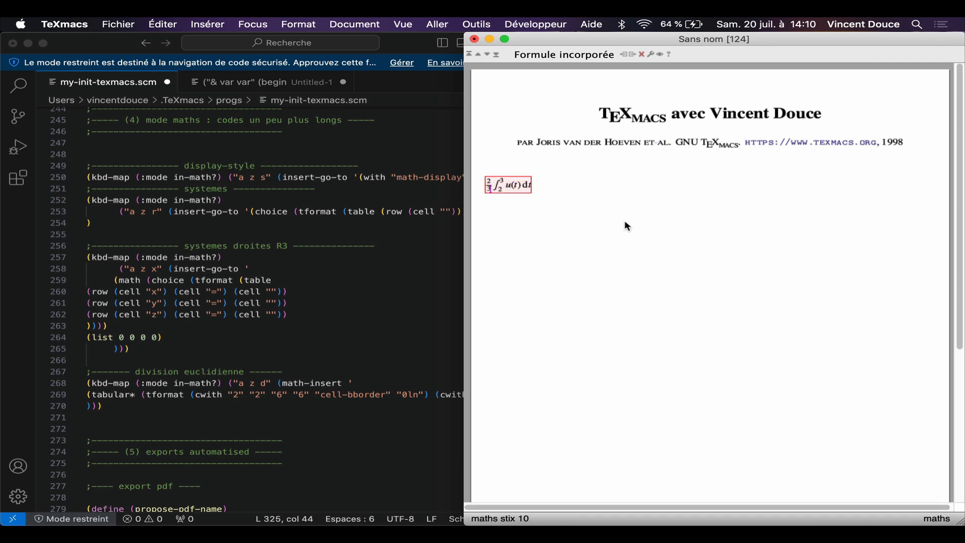
key("a")
key("z")
key("s")
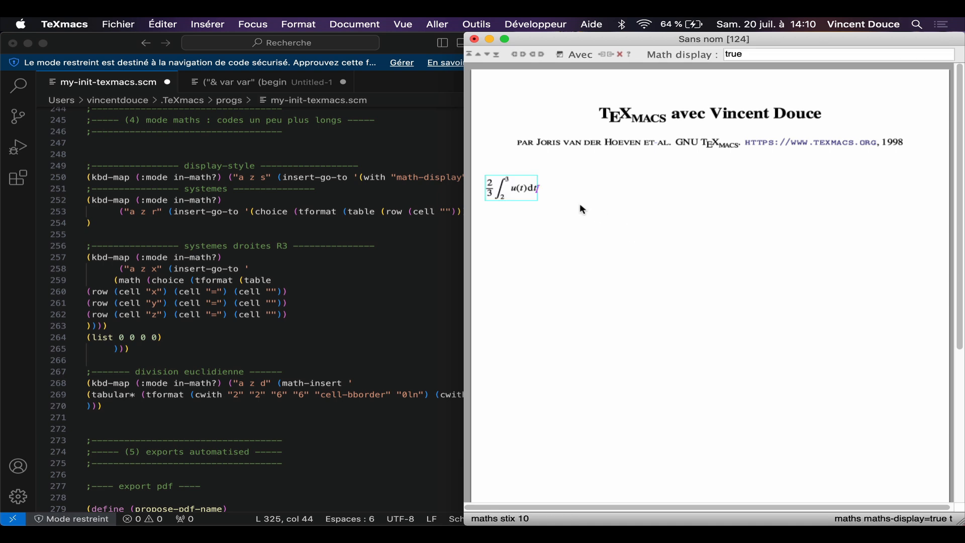
key("Right")
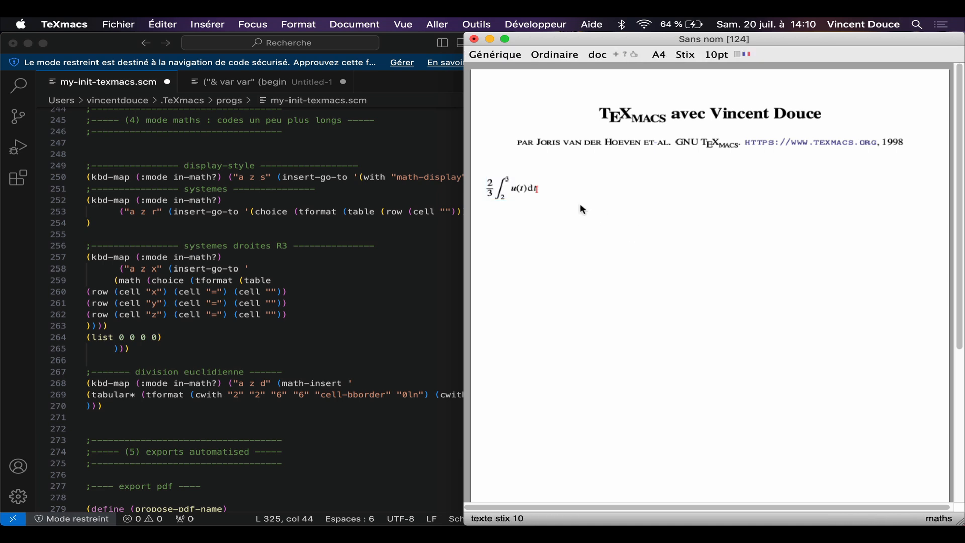
- Insert a braced equation system in a formula on a new line, with the rows ezaea, ezaea and x
key("Return")
key("dollar")
type("az")
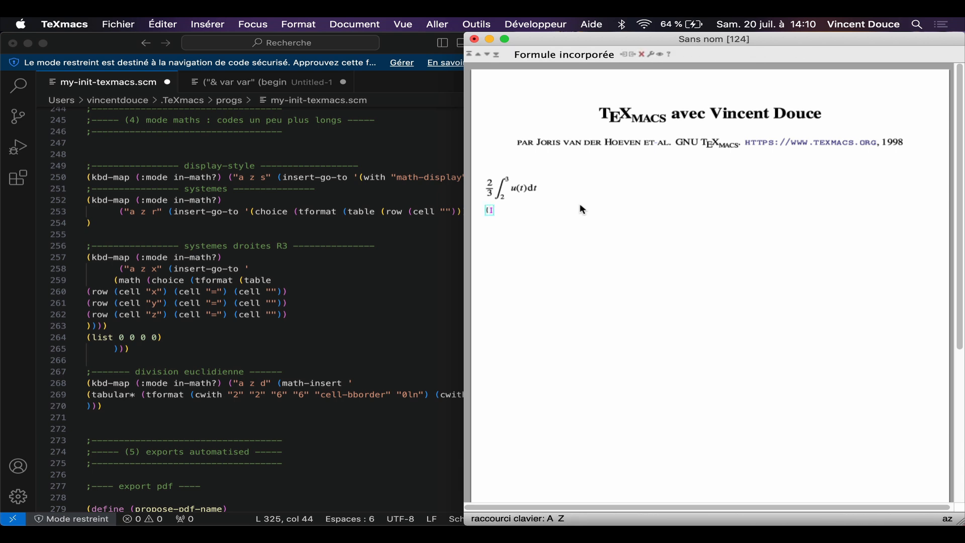
type("r")
type("ezaea")
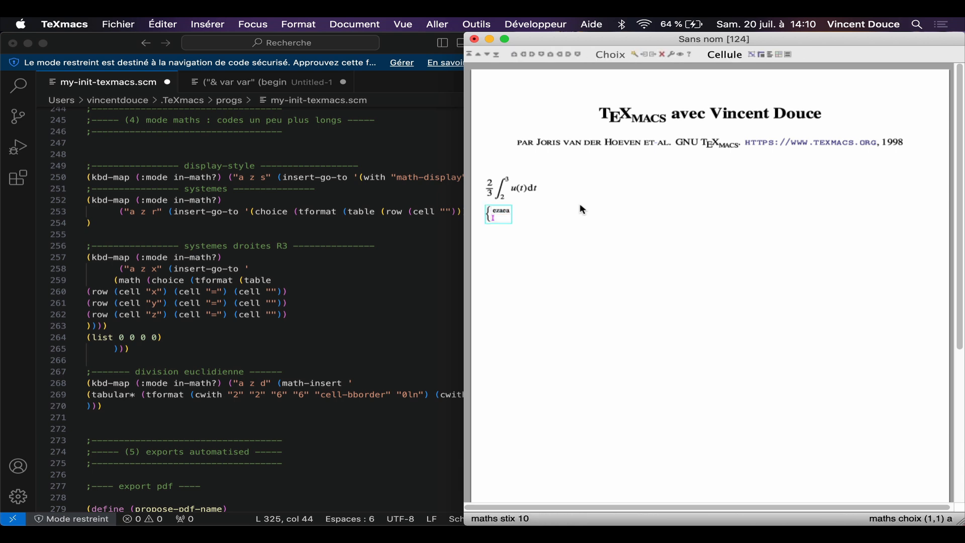
type("ezaea")
key("Return")
type("x")
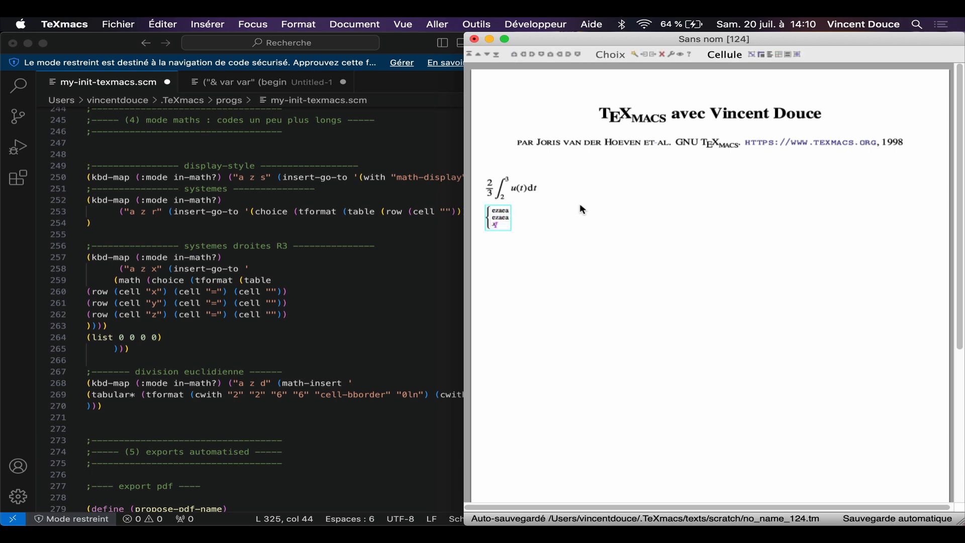
- Complete the system's third row as x = 2 and add equals signs to the two rows above it
key("ctrl+Right")
type("=")
key("ctrl+Right")
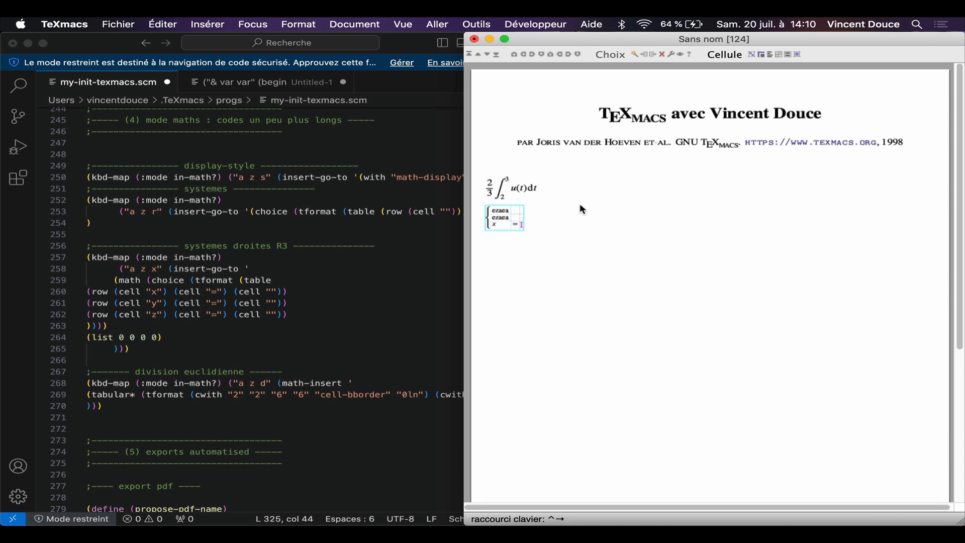
type("2")
key("Left")
key("Up")
key("Left")
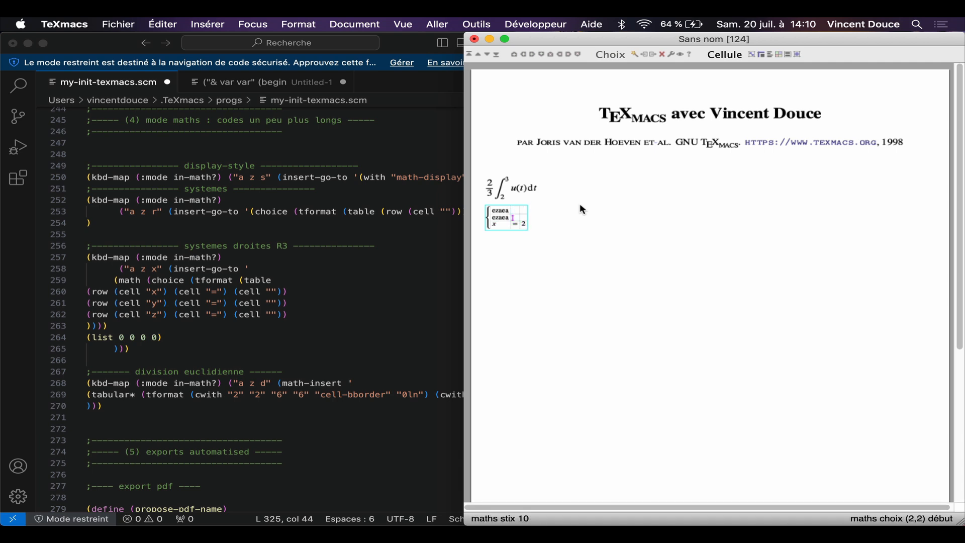
type("=")
key("Up")
type("=")
- Replace the first row's left side with x+y and enter 3 as its right side
key("Left")
key("BackSpace")
key("BackSpace")
key("BackSpace")
key("BackSpace")
key("BackSpace")
type("x+y")
key("Right")
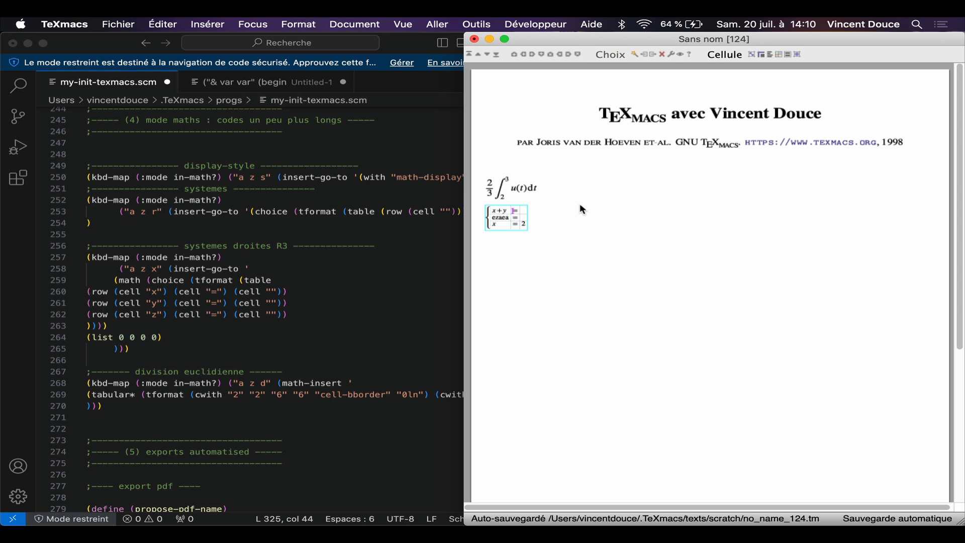
key("Right")
type("3")
- Enter 5 as the second row's right side and leave the system for a new line below it
key("Down")
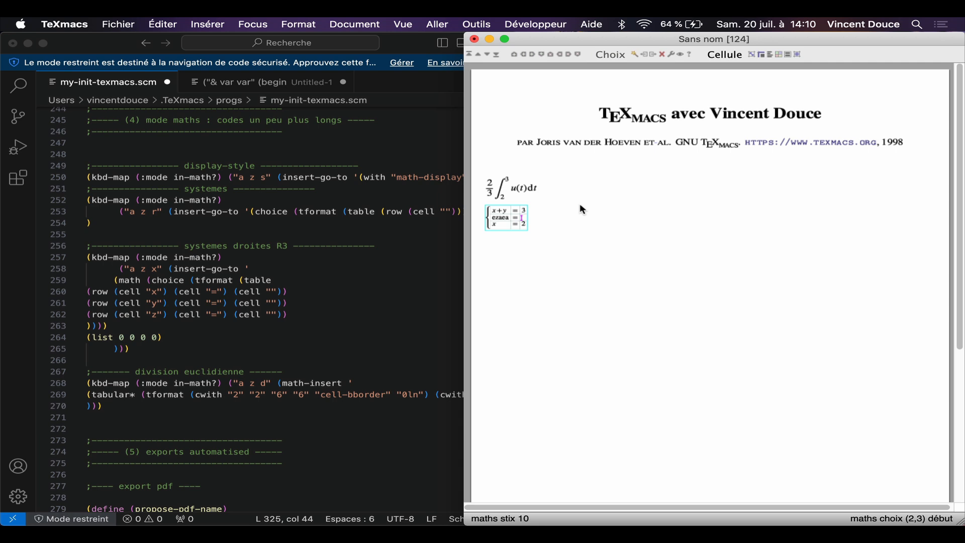
type("5")
key("Up")
key("Down")
key("Down")
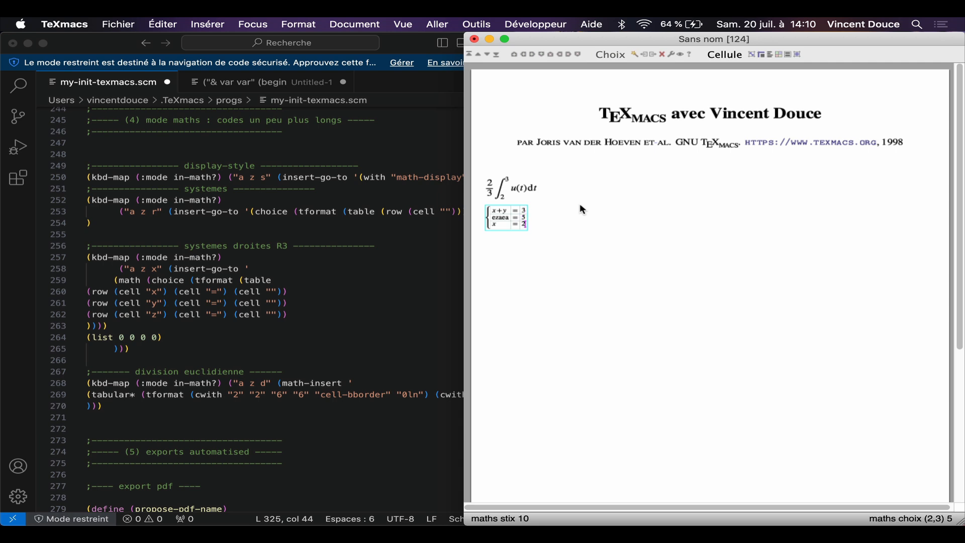
key("shift+Up")
key("shift+Up")
left_click(553, 220)
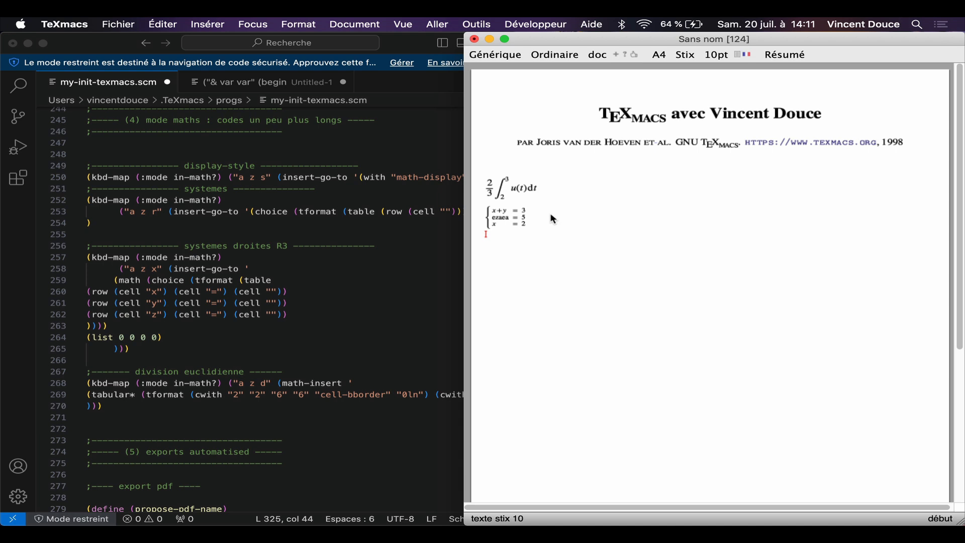
- Insert the R3 line template with rows x =, y = and z = using the custom a z x code
key("dollar")
key("a")
key("z")
key("x")
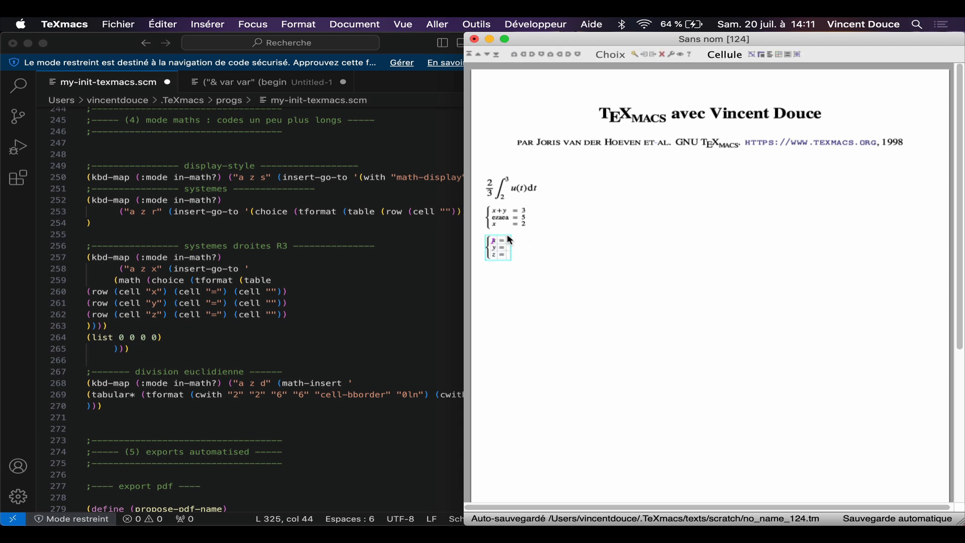
left_click(510, 242)
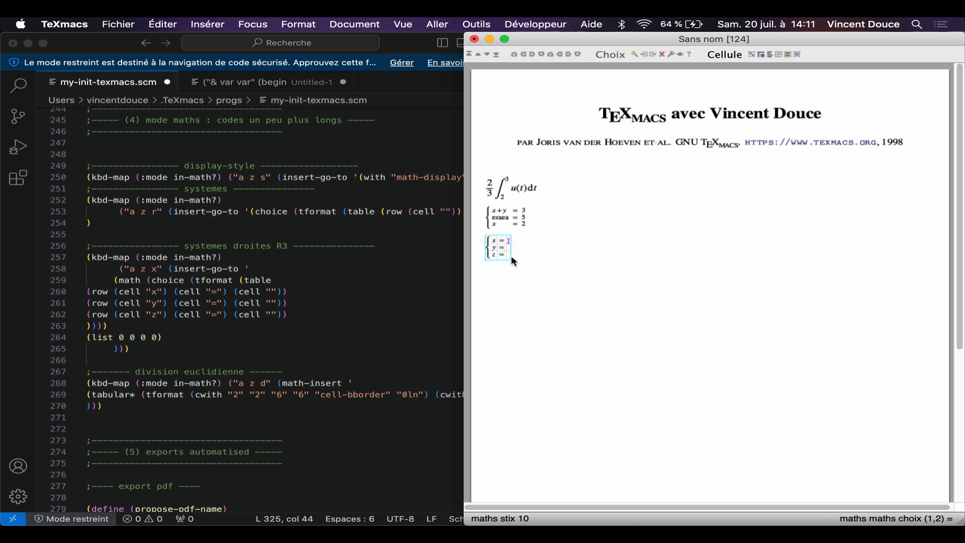
key("Right")
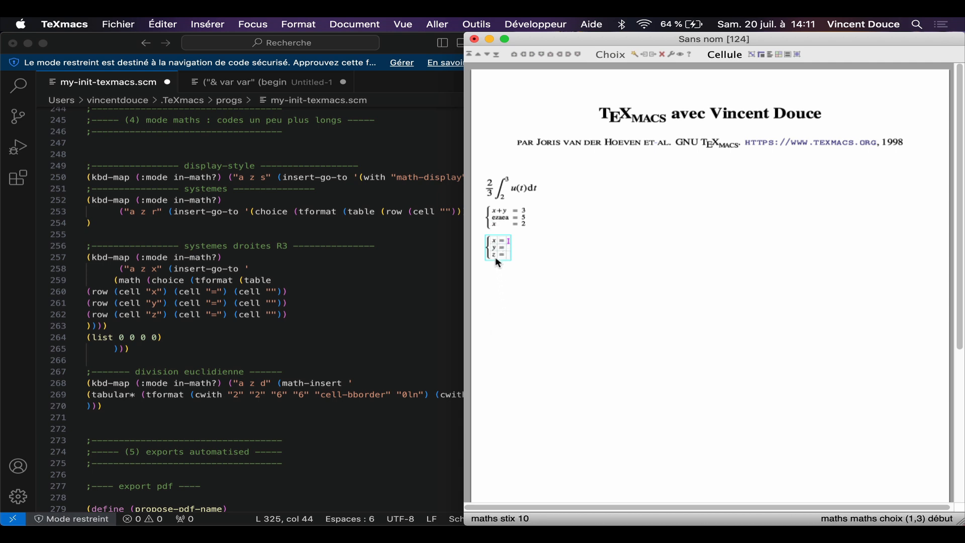
- Insert a second x, y, z system template beside the first one and add a new line below
left_click(550, 250)
key("Left")
type("azx")
left_click(548, 249)
key("Return")
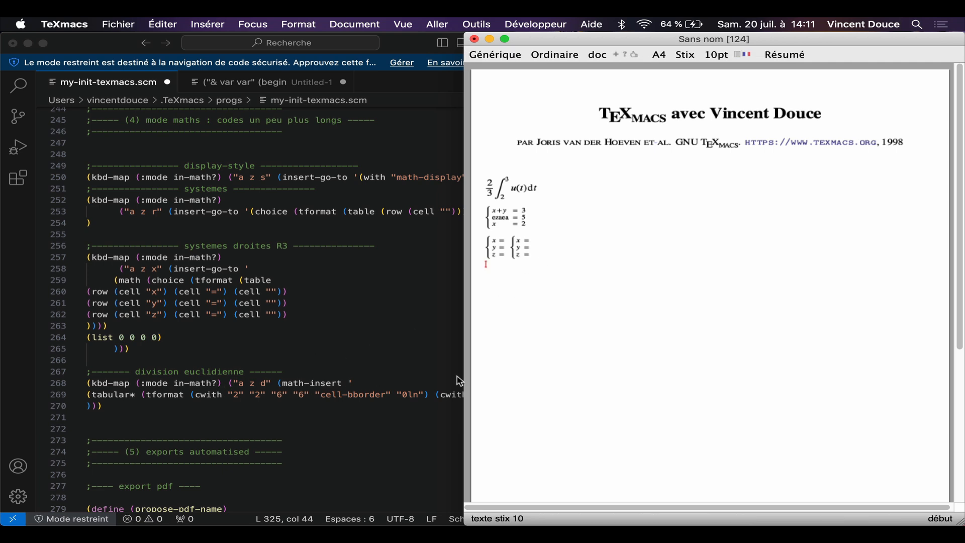
- Insert a Euclidean division layout with the custom a z d code, with 981 as dividend and 7 as divisor
key("dollar")
key("a")
key("z")
key("d")
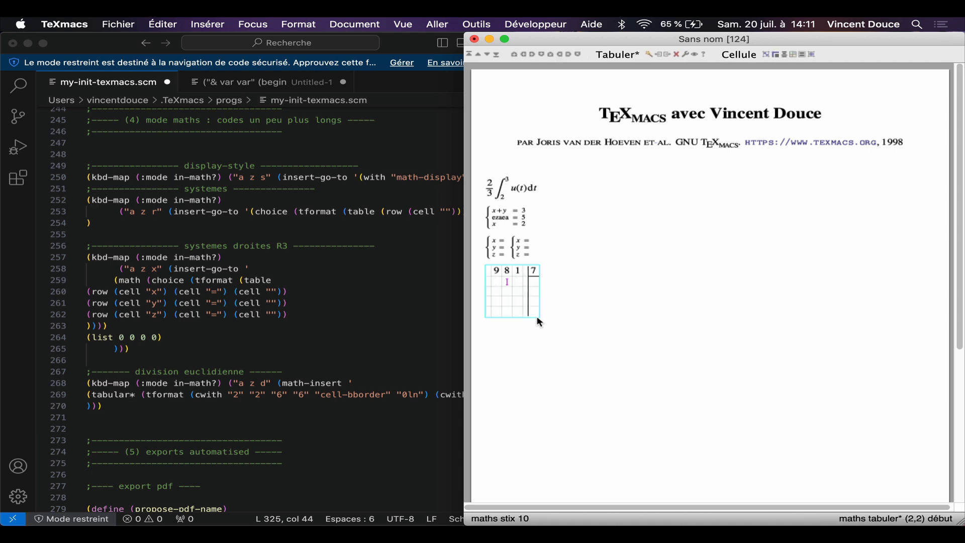
- Enter 28 in the division's second row and 14 as the quotient under the divisor
key("Right")
type("2")
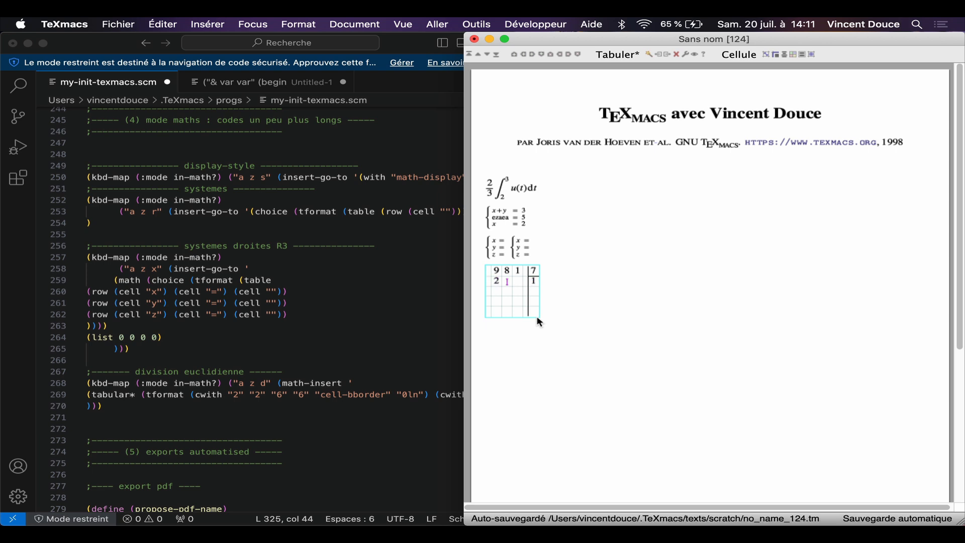
type("8")
key("Right")
key("Right")
type("1")
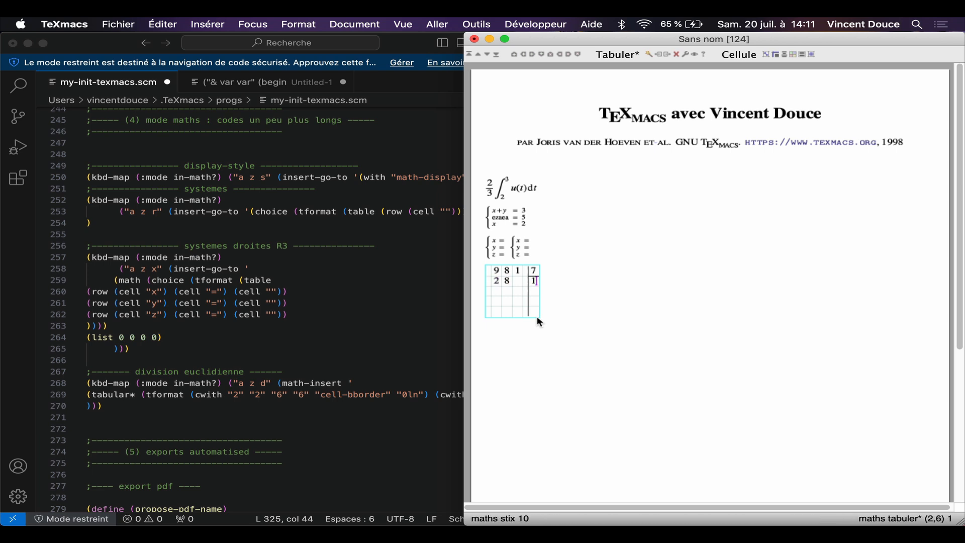
type("4")
- Enter 0 and 1 in the division's third row and leave the table
key("Left")
key("Down")
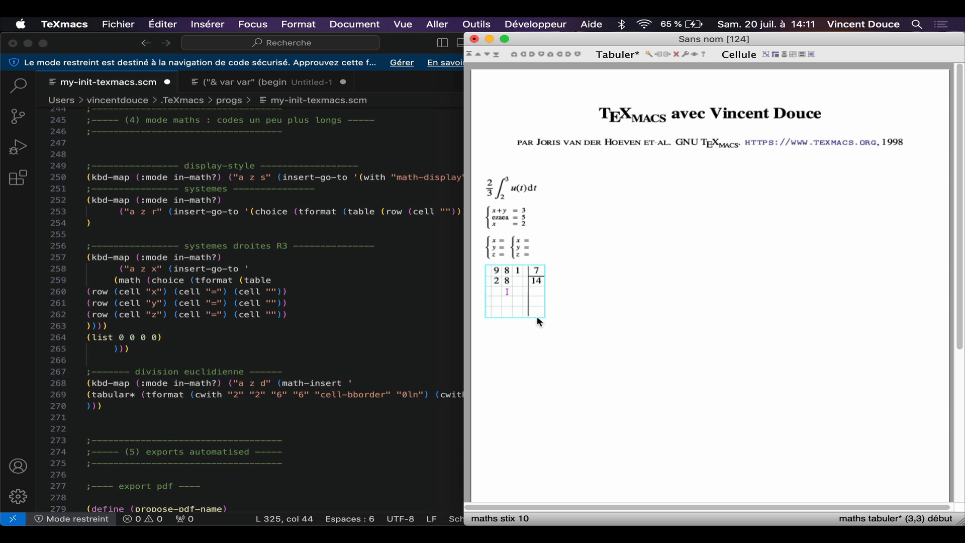
type("0")
key("Right")
type("1")
left_click(537, 318)
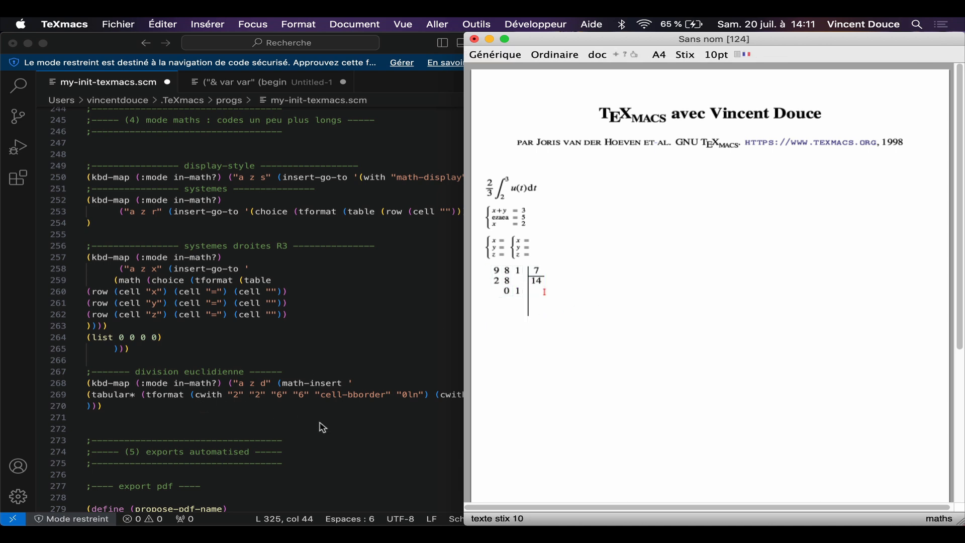
- Bring the script's export section into view and move the aj-essais Finder window below the PDF export code
scroll(322, 427, "down", 9)
scroll(323, 427, "down", 2)
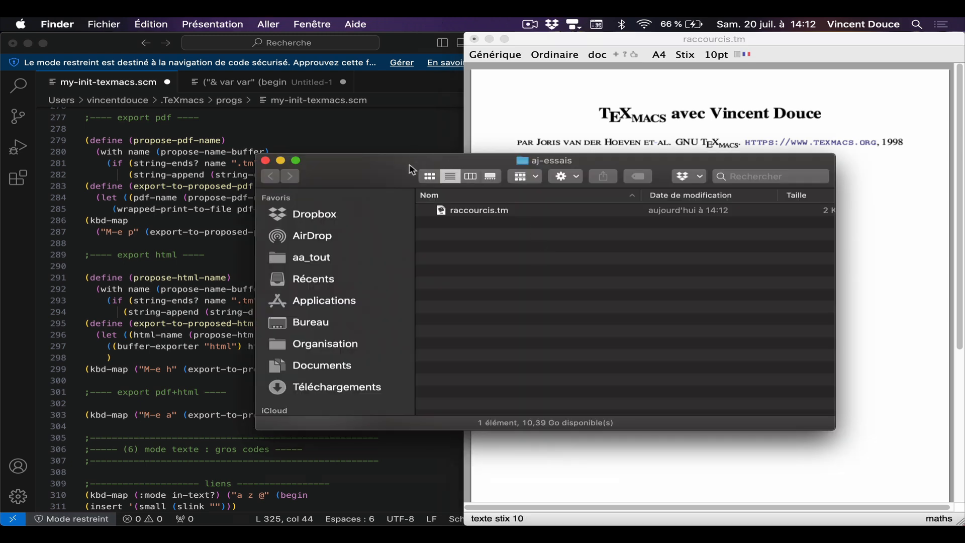
left_click_drag(415, 167, 169, 149)
left_click(702, 220)
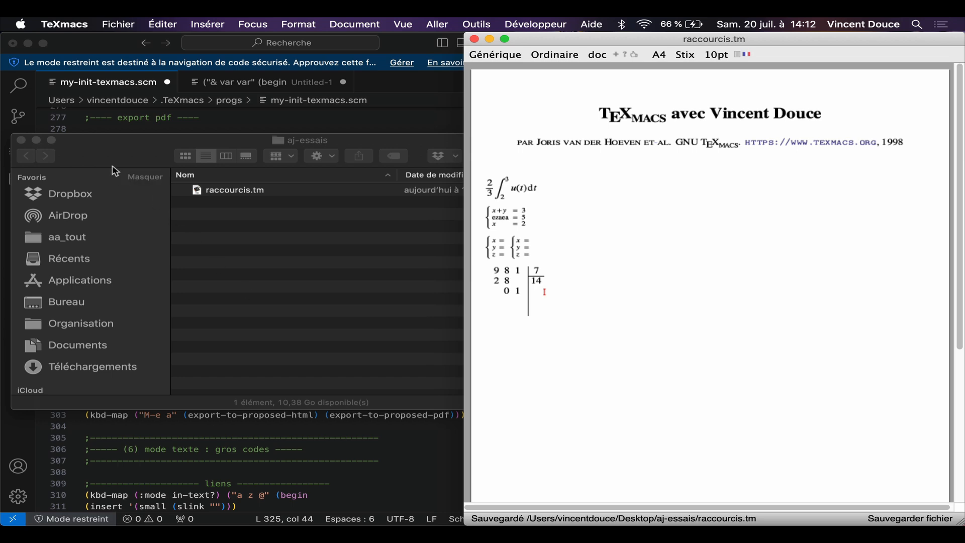
left_click_drag(109, 156, 111, 270)
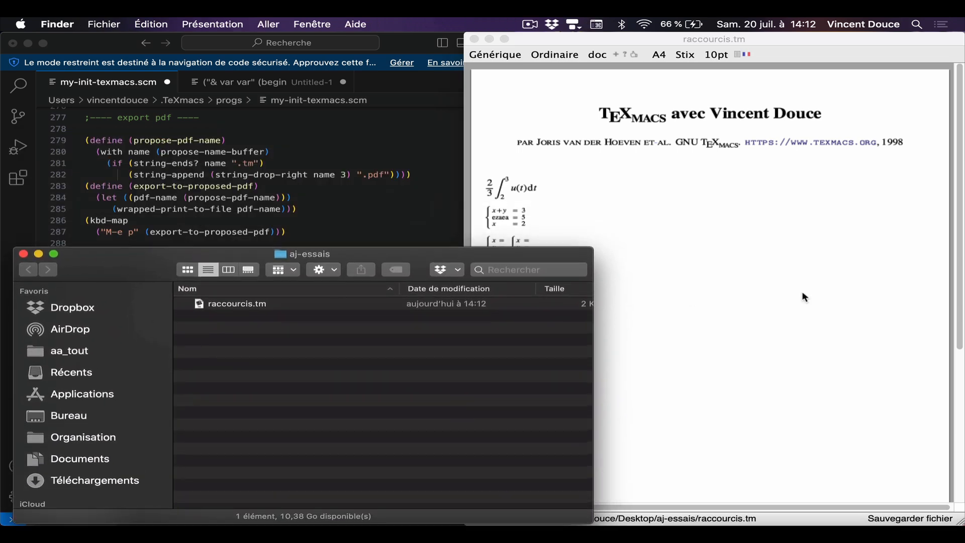
- Export the TeXmacs document raccourcis.tm to PDF with the custom M-e p code
left_click(644, 277)
key("super+e")
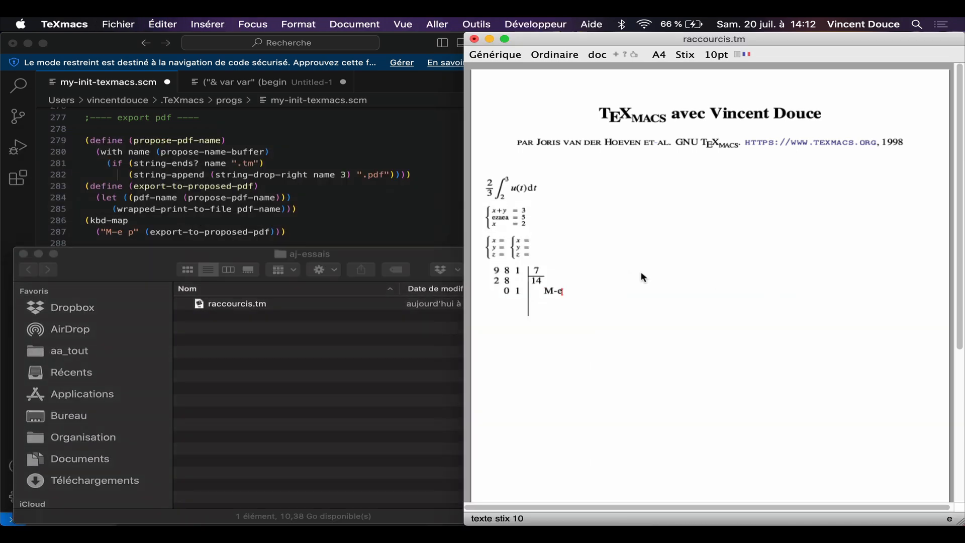
key("p")
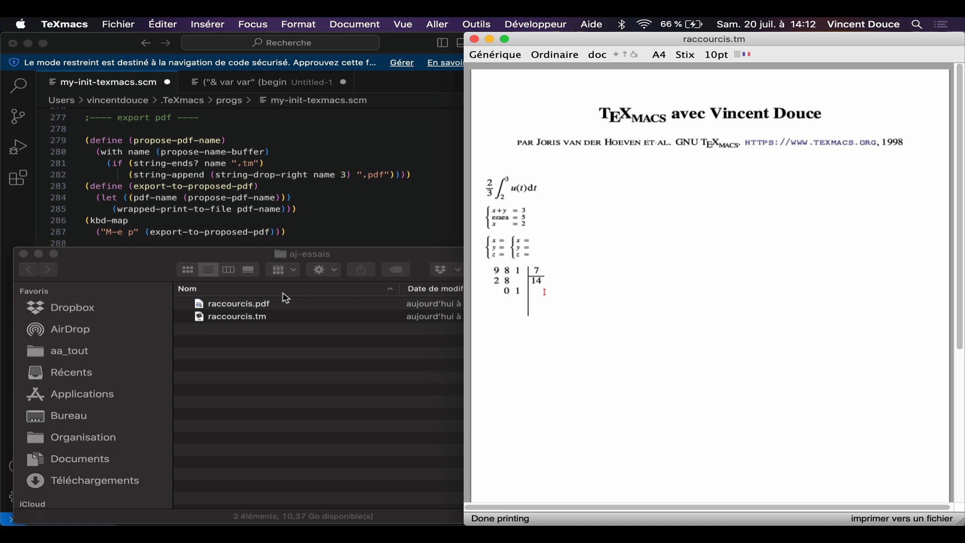
- Preview the exported raccourcis.pdf and the raccourcis.tm source in the aj-essais folder
left_click(239, 305)
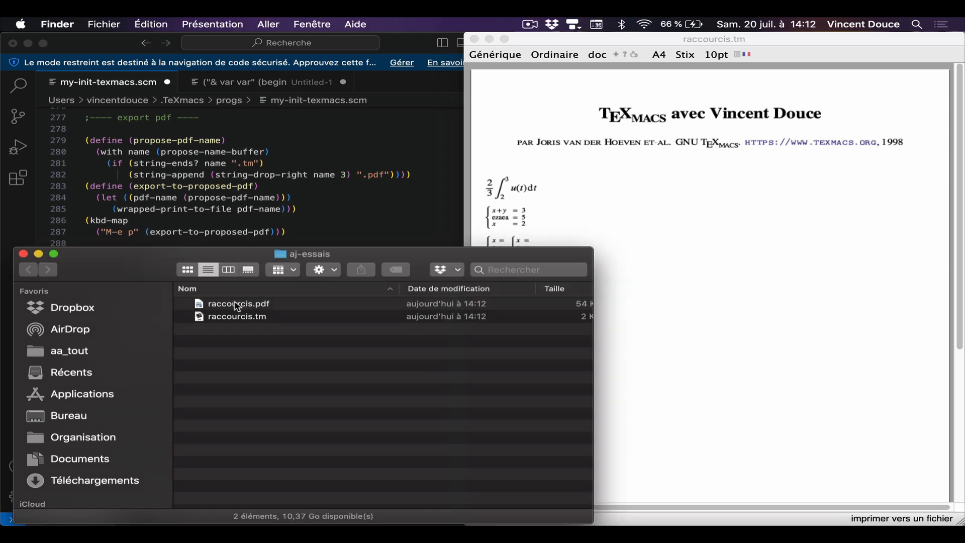
left_click(267, 305)
key("space")
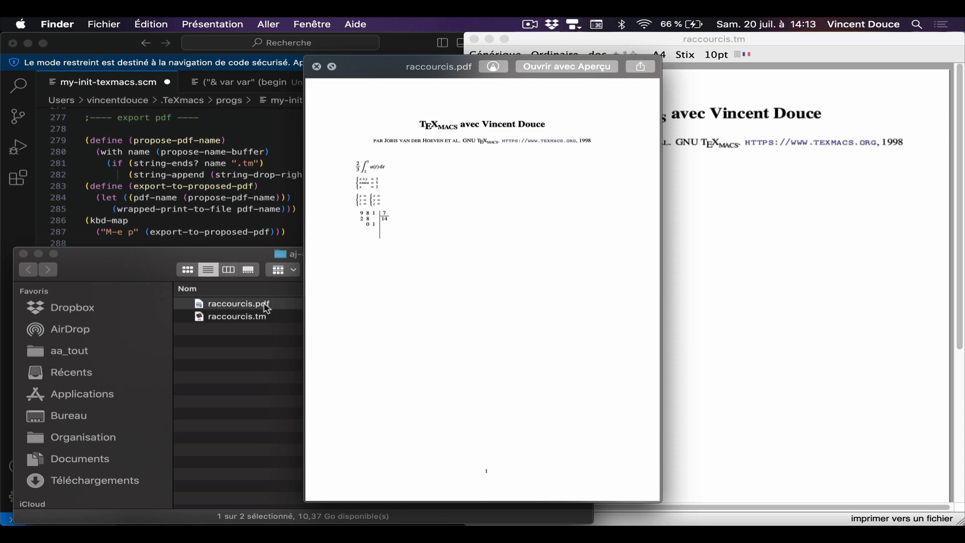
key("space")
key("Down")
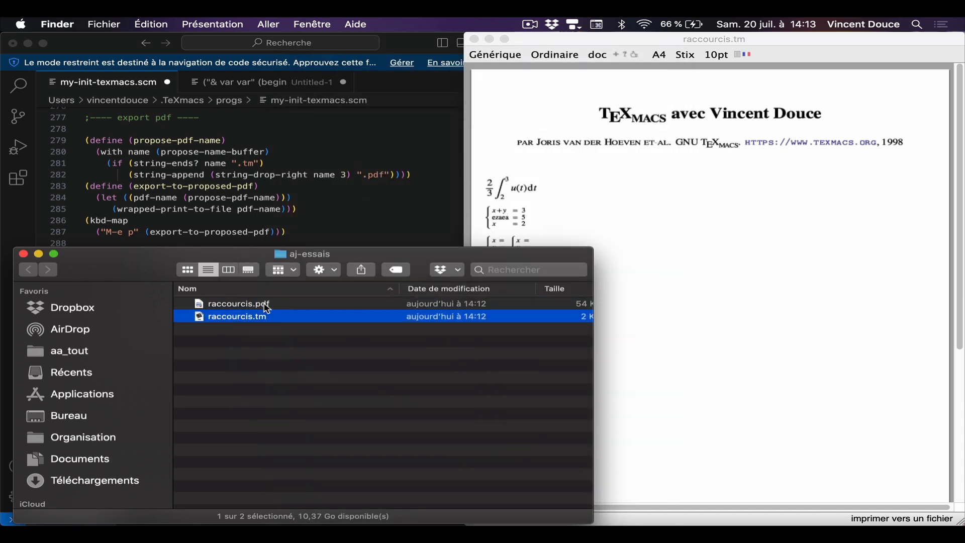
key("space")
key("space")
key("Up")
key("space")
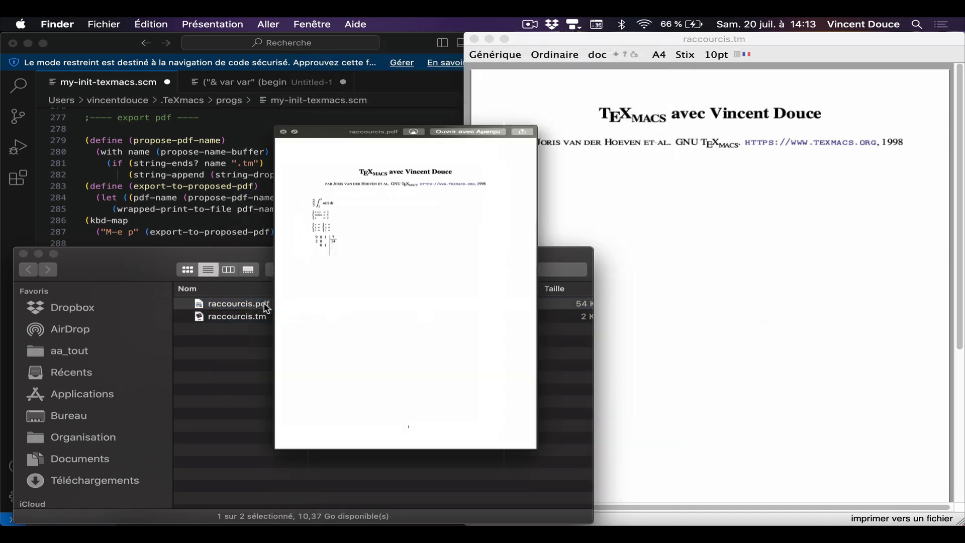
key("space")
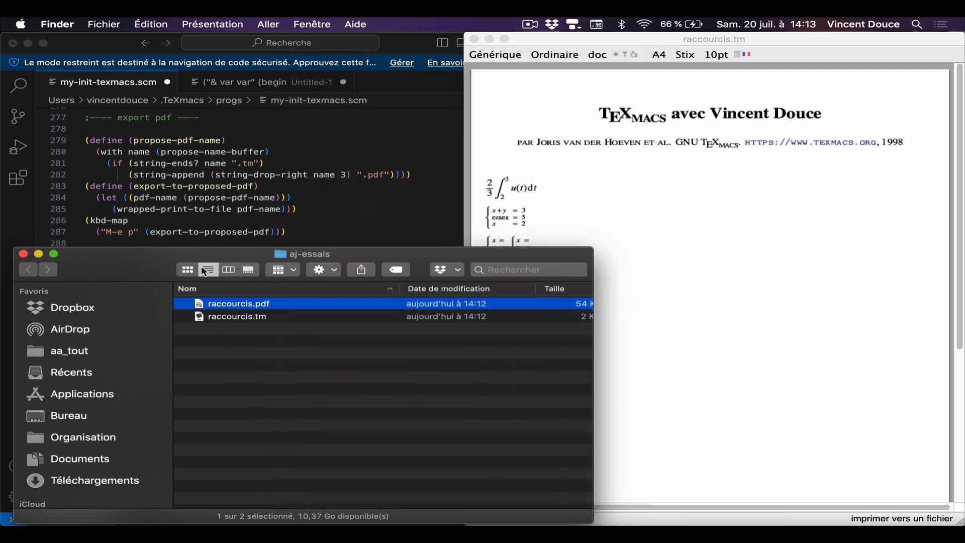
- Reposition the aj-essais Finder window slightly and export the TeXmacs document to HTML with the custom M-e h code
left_click_drag(131, 264, 183, 249)
left_click(771, 246)
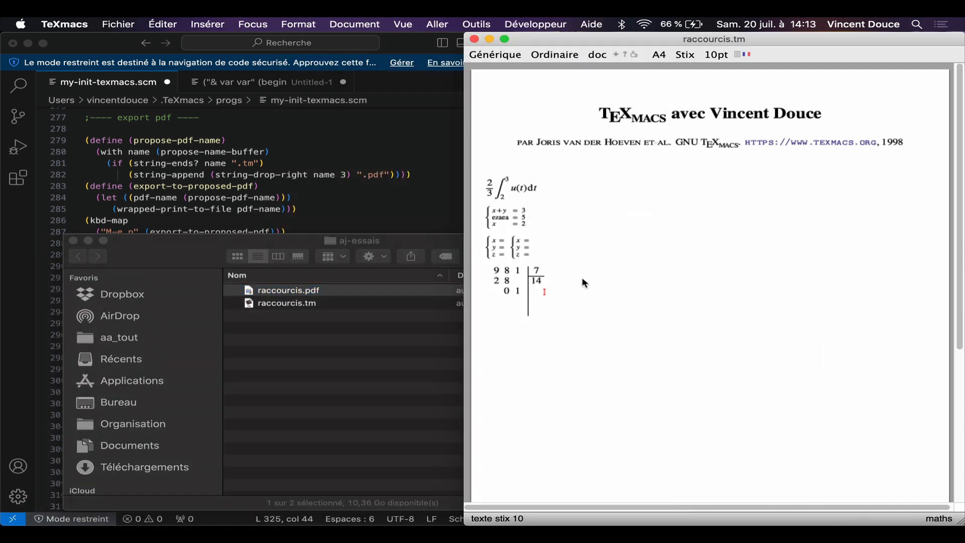
key("BackSpace")
type("M-eh")
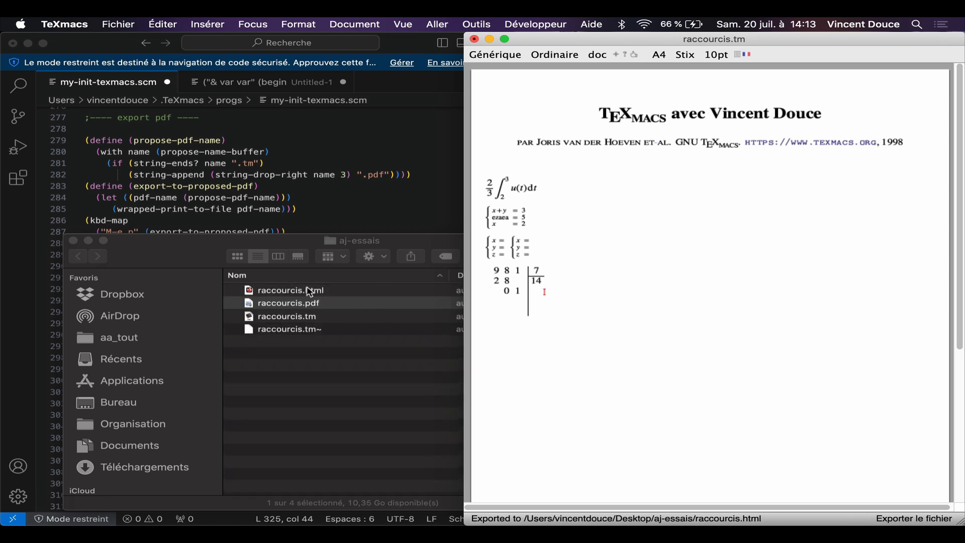
- Preview the exported raccourcis.html in the aj-essais folder and close the preview
left_click(314, 290)
left_click(332, 294)
key("space")
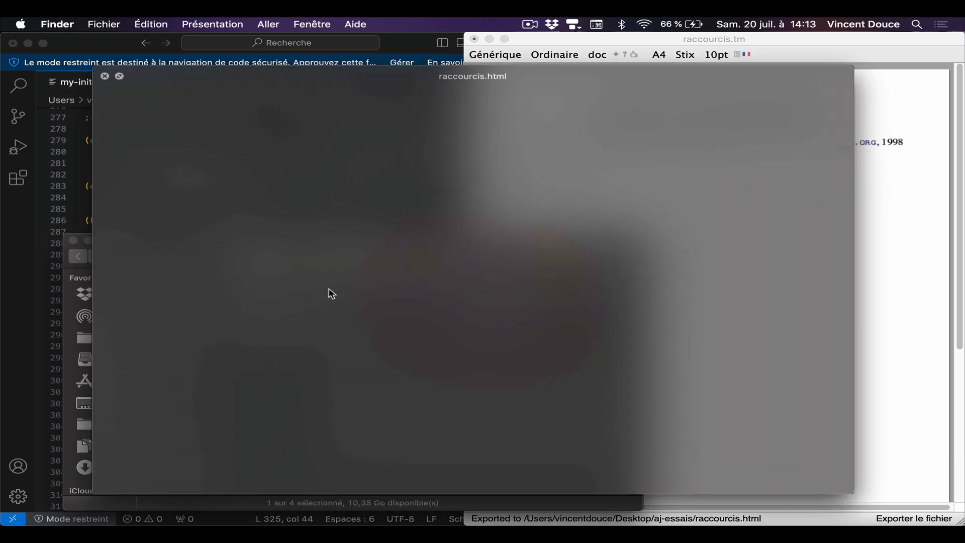
key("space")
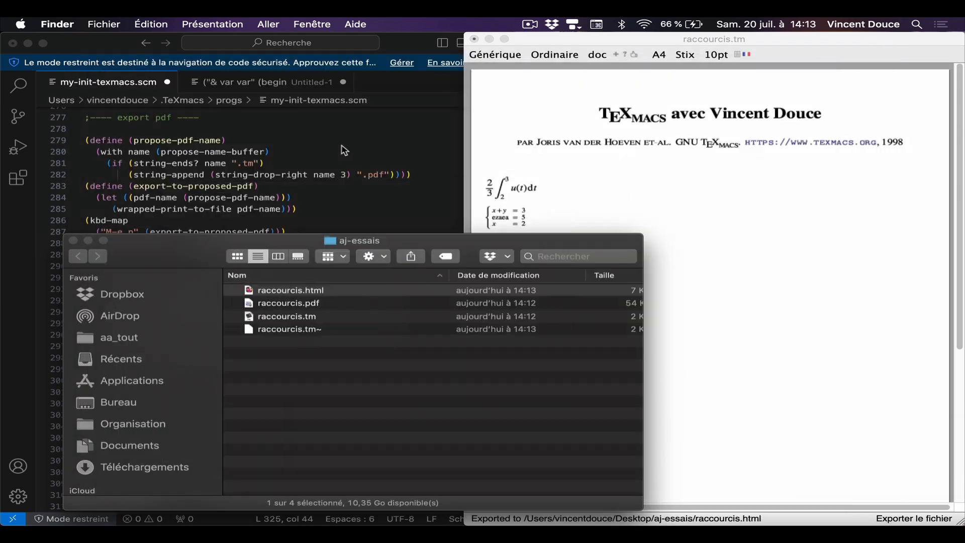
- Look at the pdf+html export code in the script, and move raccourcis.html and raccourcis.pdf from aj-essais to the trash
left_click(273, 143)
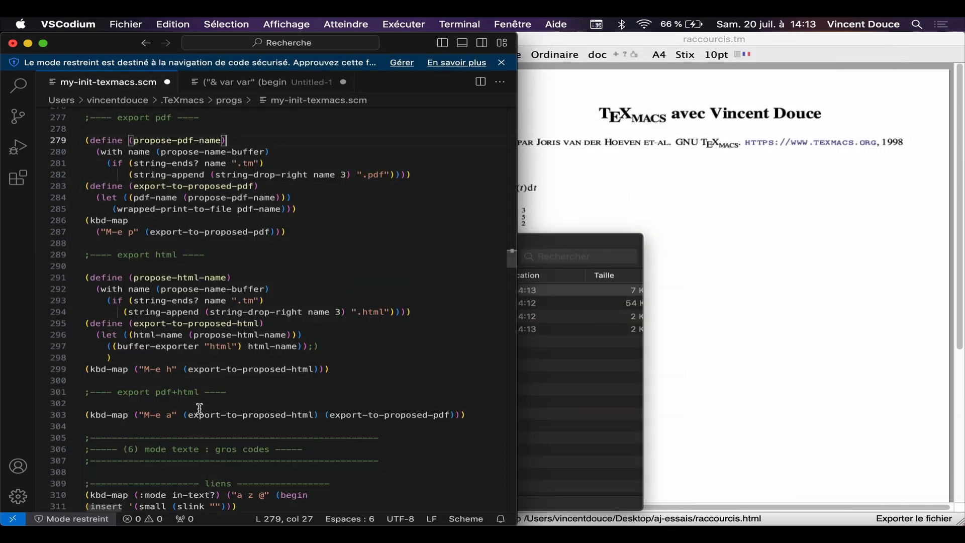
left_click(877, 291)
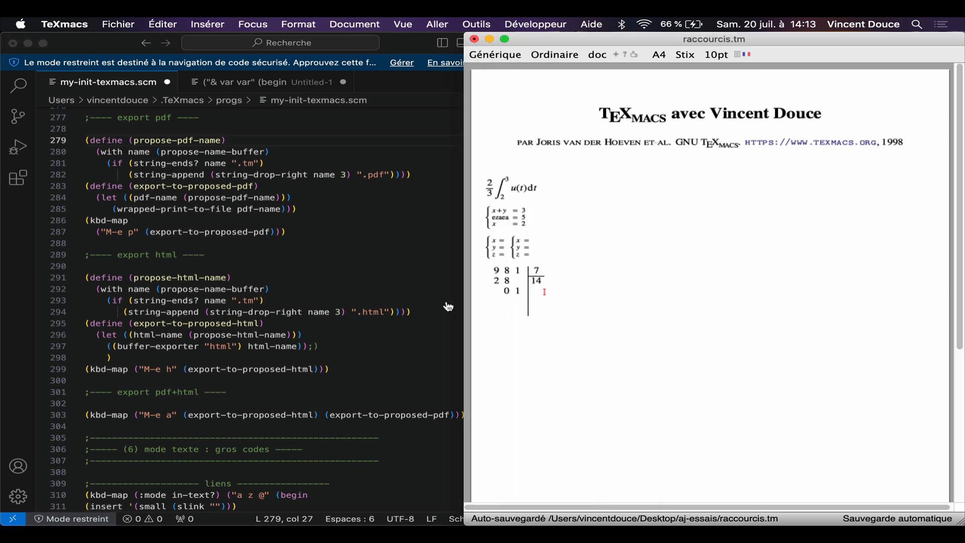
key("super+Tab")
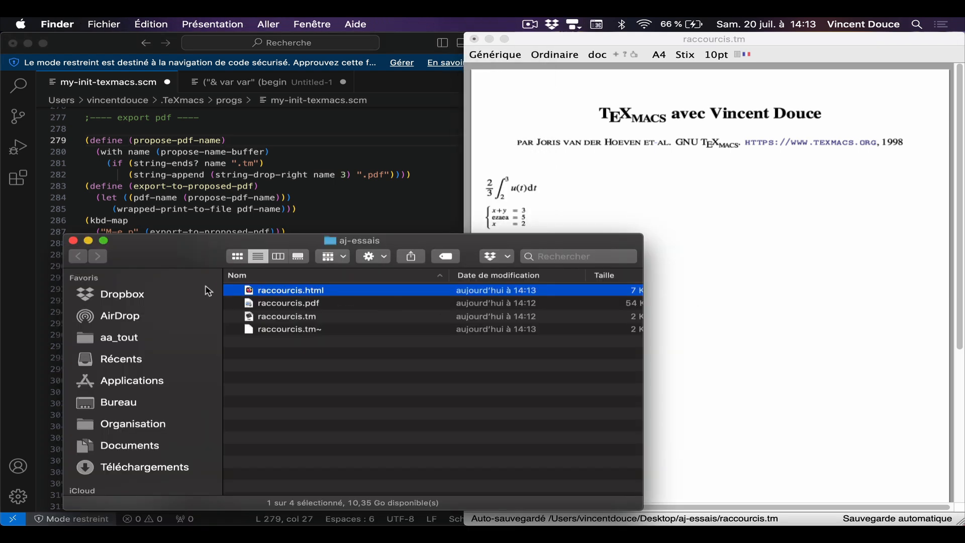
left_click(285, 303, "super")
key("super+BackSpace")
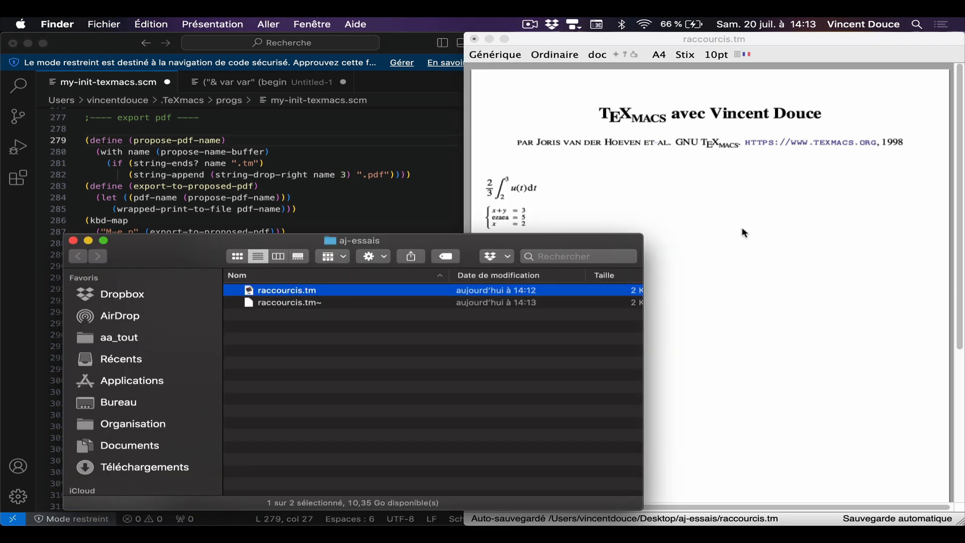
- Export the TeXmacs document to both HTML and PDF at once with the custom M-e a code
left_click(584, 280)
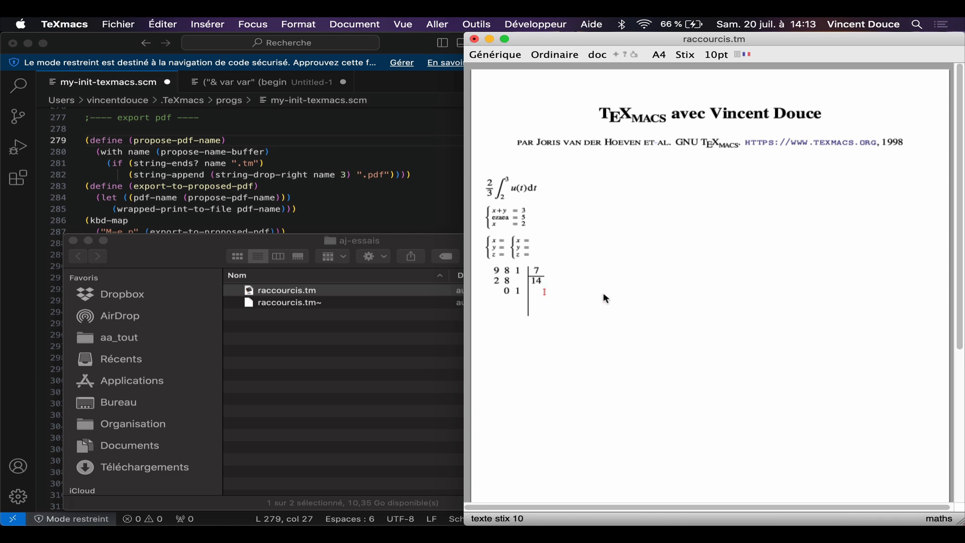
key("super+e")
key("p")
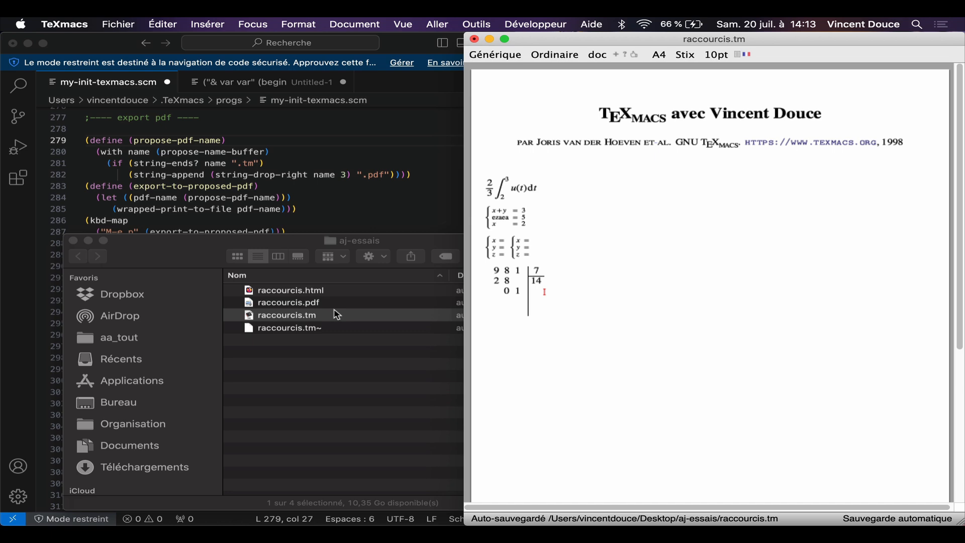
- Examine the script's section (6) mode texte : gros codes, with the liens, grand cadre and bingo definitions
left_click(292, 198)
scroll(320, 285, "down", 3)
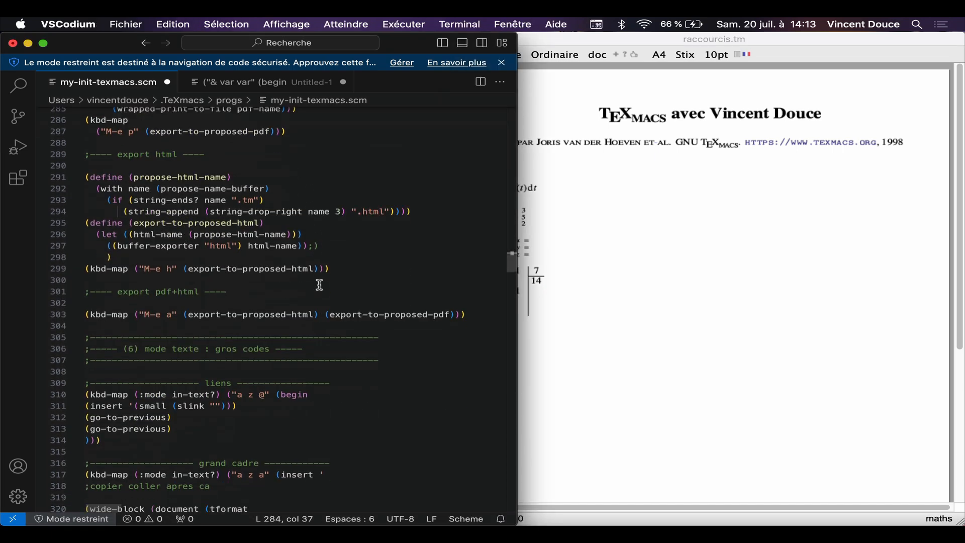
scroll(320, 285, "down", 7)
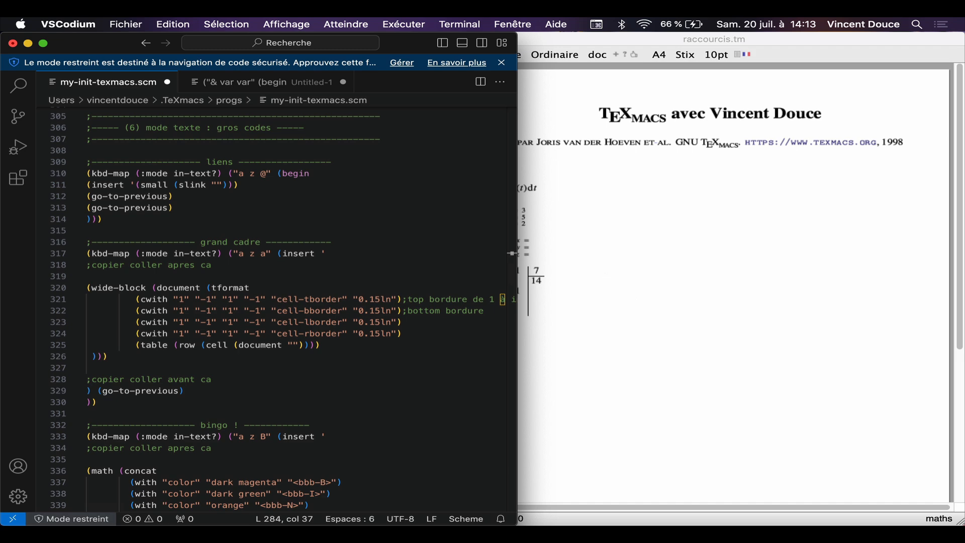
left_click(513, 253)
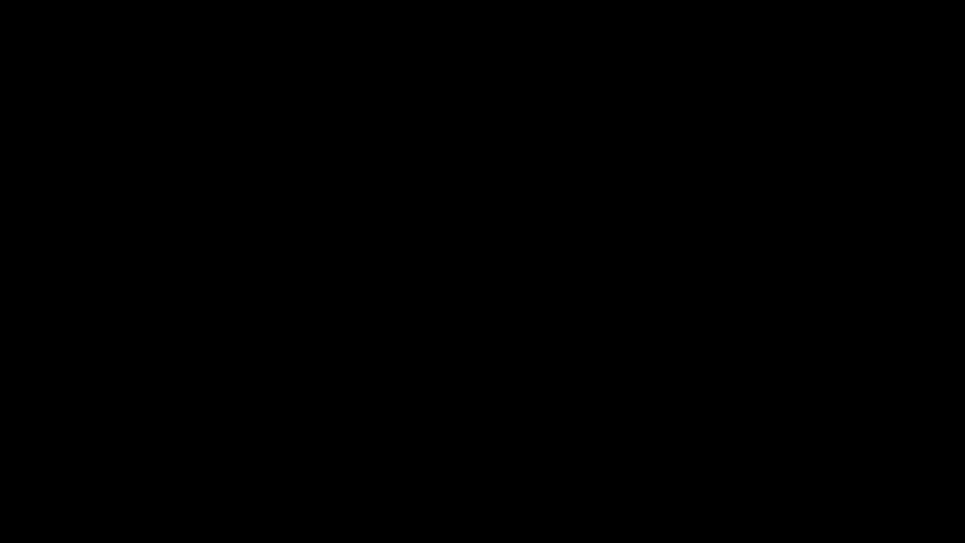
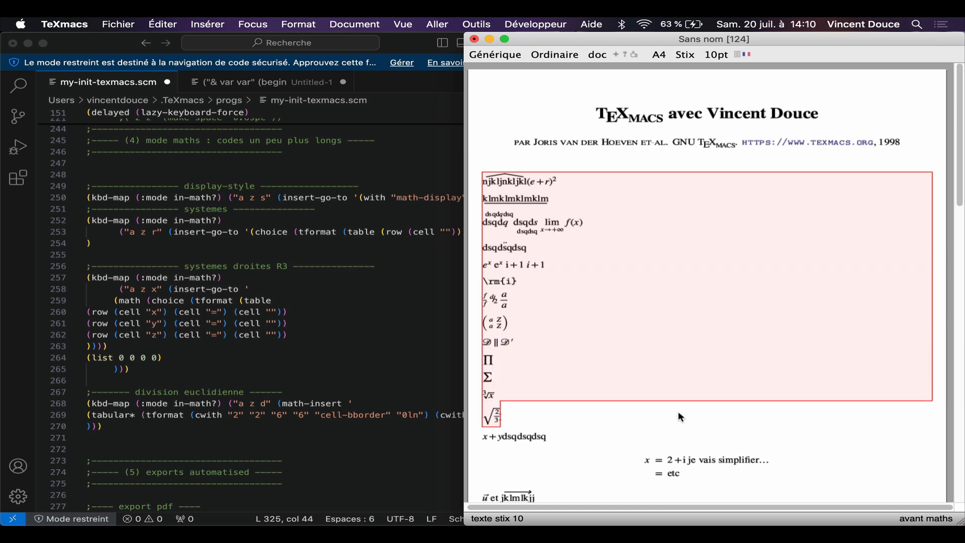
- Delete all the sample formulas below the title of the TeXmacs document
key("BackSpace")
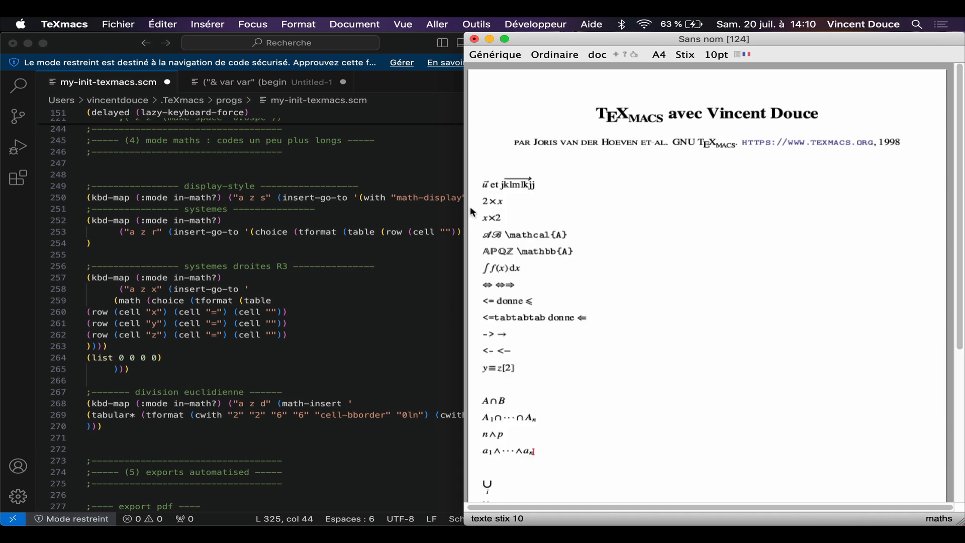
left_click_drag(482, 190, 613, 509)
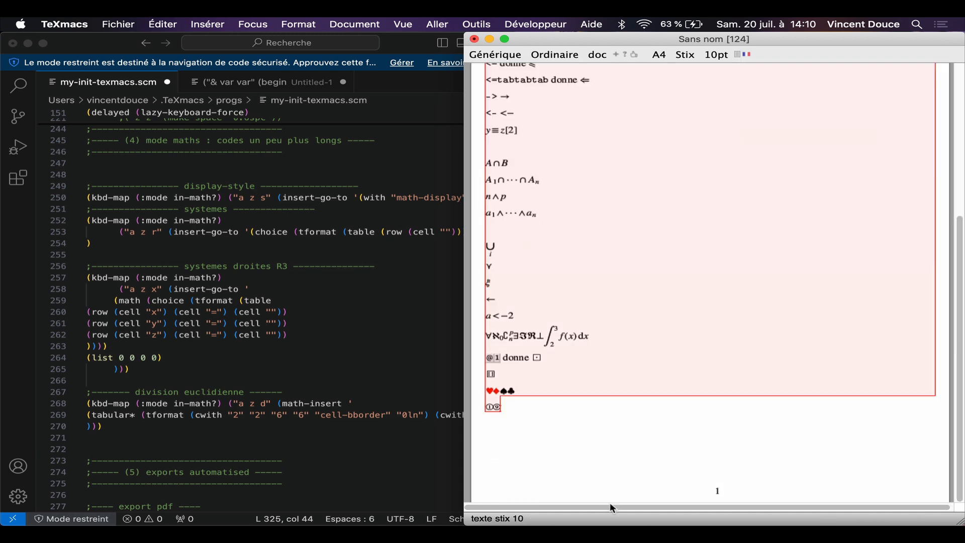
key("BackSpace")
- Start an inline formula in the emptied document body and insert the fraction 2/3
scroll(303, 192, "down", 1)
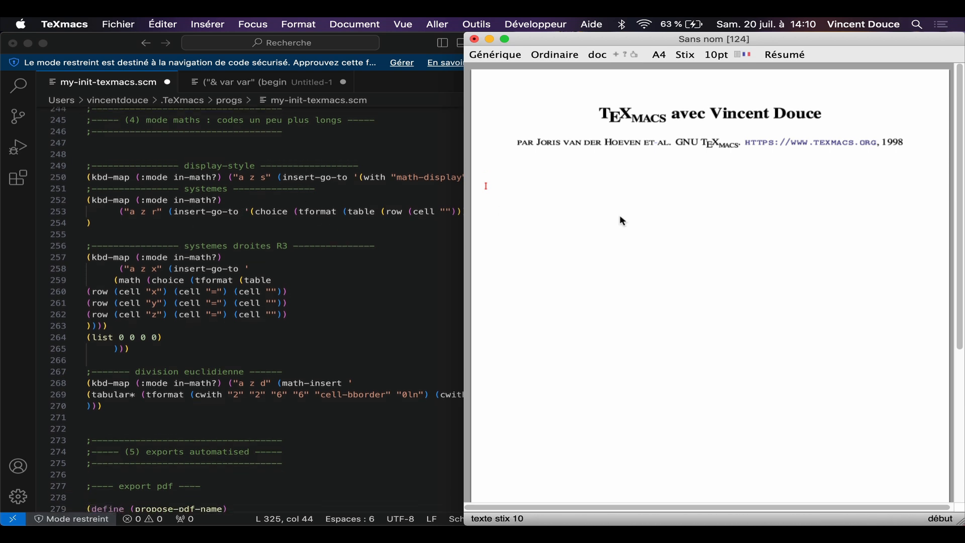
key("dollar")
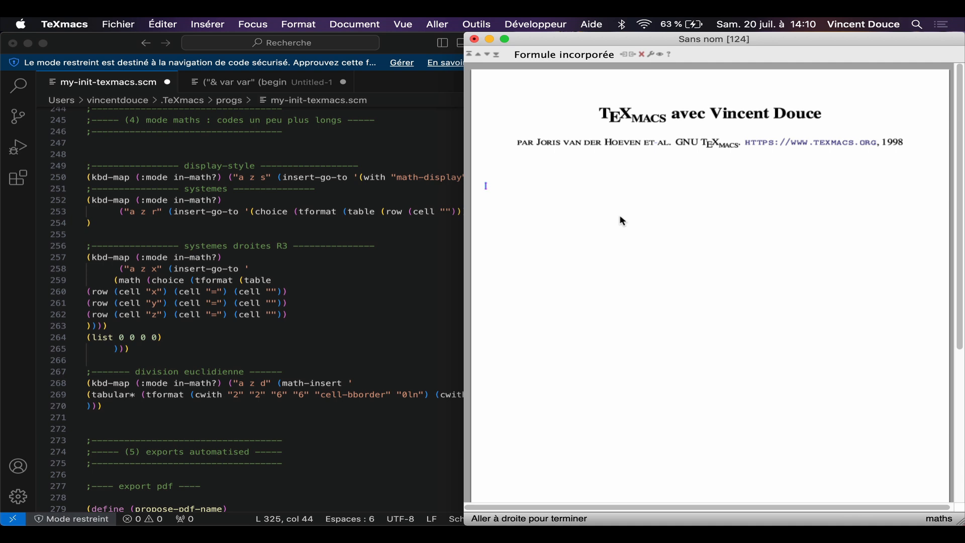
key("alt+f")
type("2")
key("Tab")
type("3")
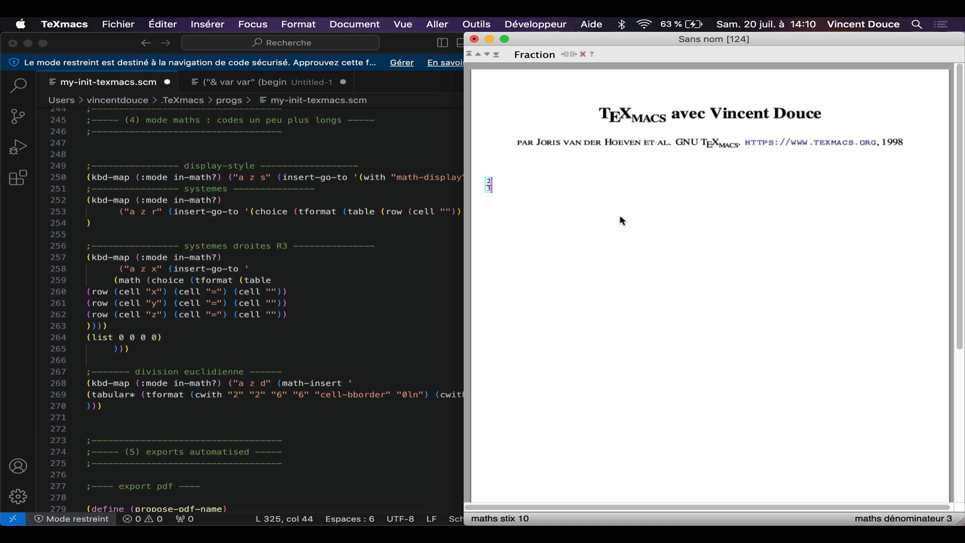
- Add an integral from 2 to 3 of u(t)dt after the fraction
key("Right")
type("iii")
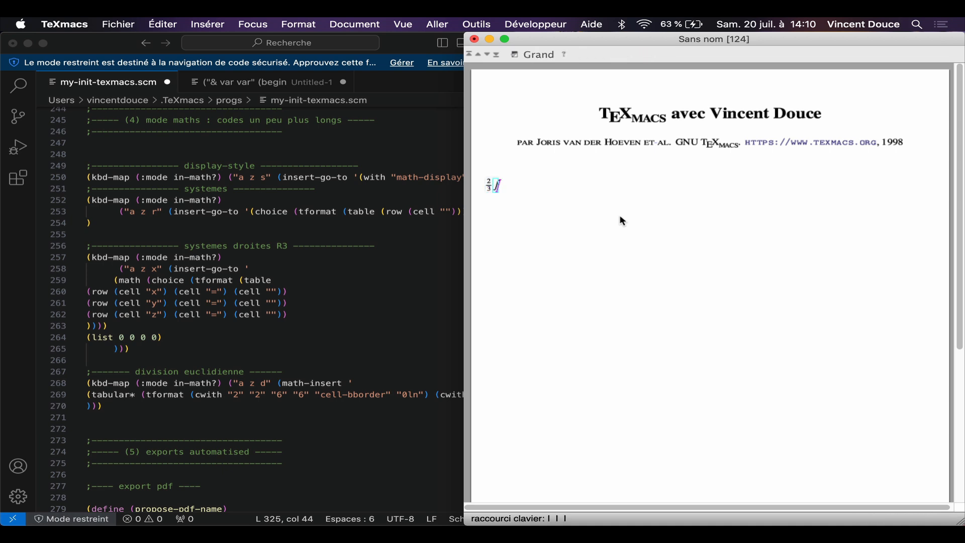
type("_2")
key("Right")
type("^3")
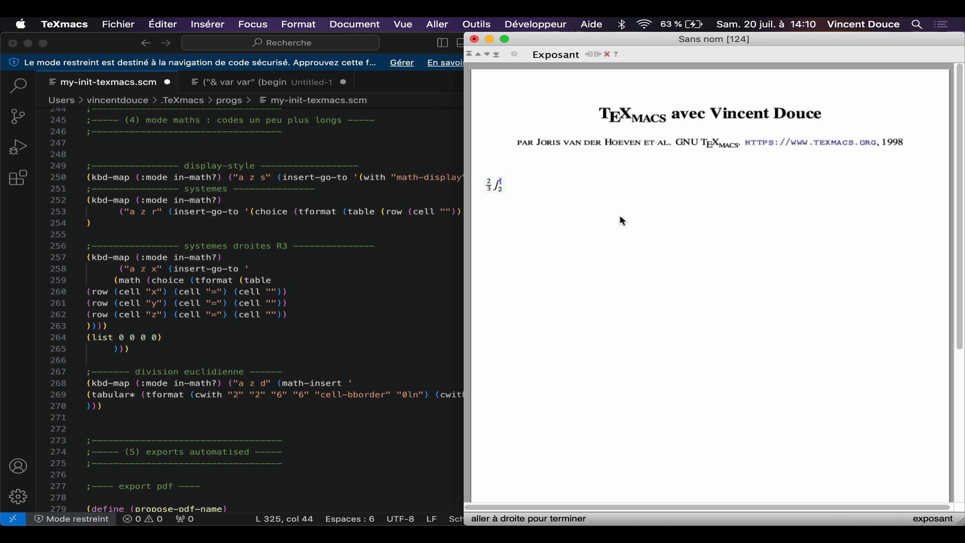
key("Right")
type("u(t)")
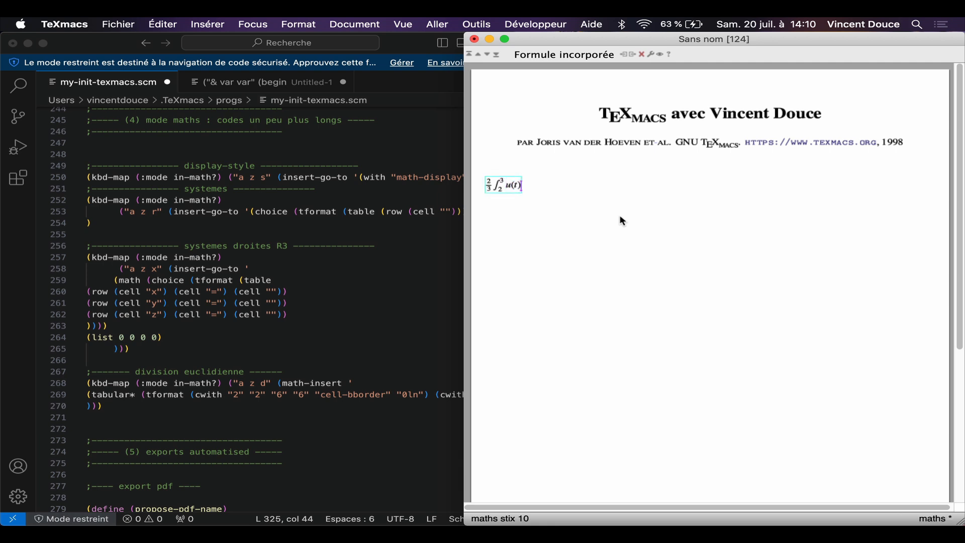
type("dt")
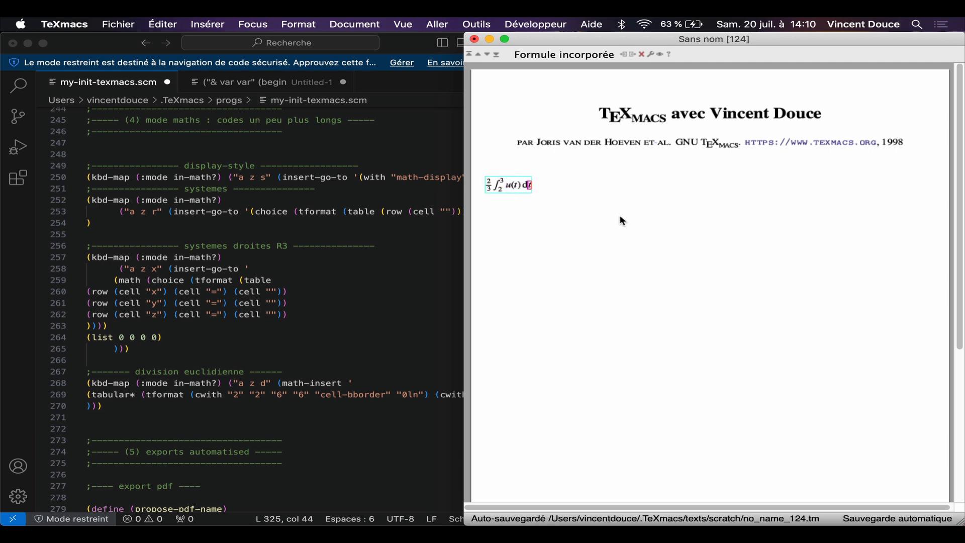
- Select the whole fraction and integral formula, set it in display style with the custom a z s code, and leave the formula
key("shift+Left")
key("shift+Left")
key("shift+Left")
key("shift+Left")
key("shift+Left")
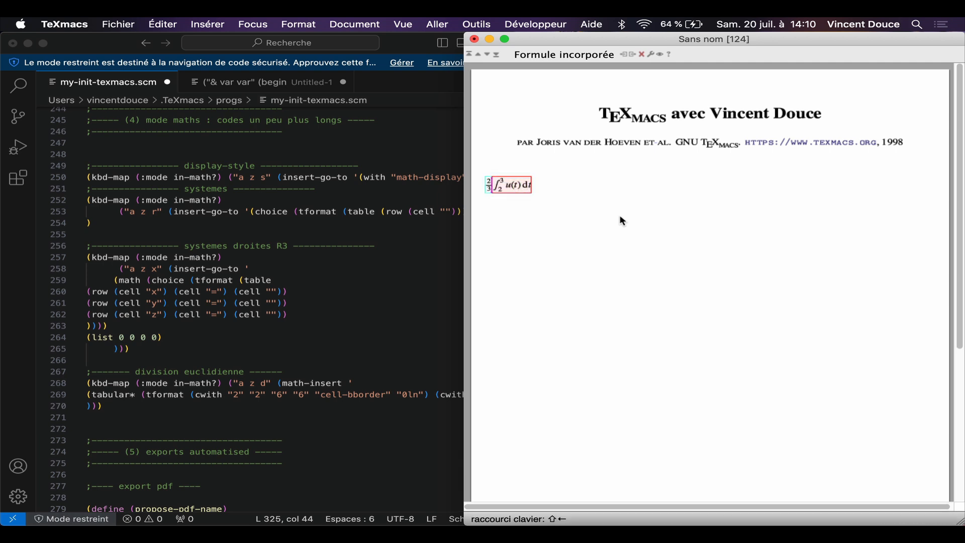
key("a")
key("z")
key("s")
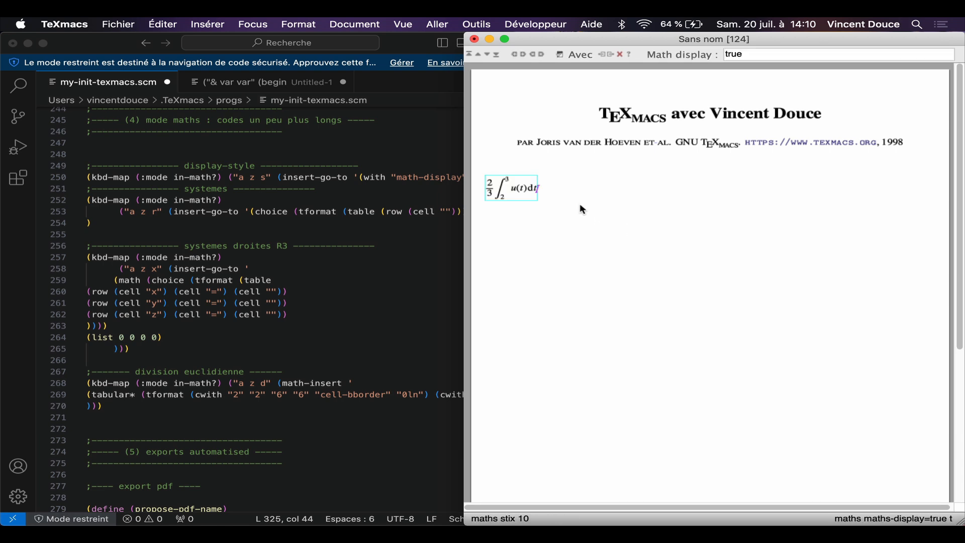
key("Right")
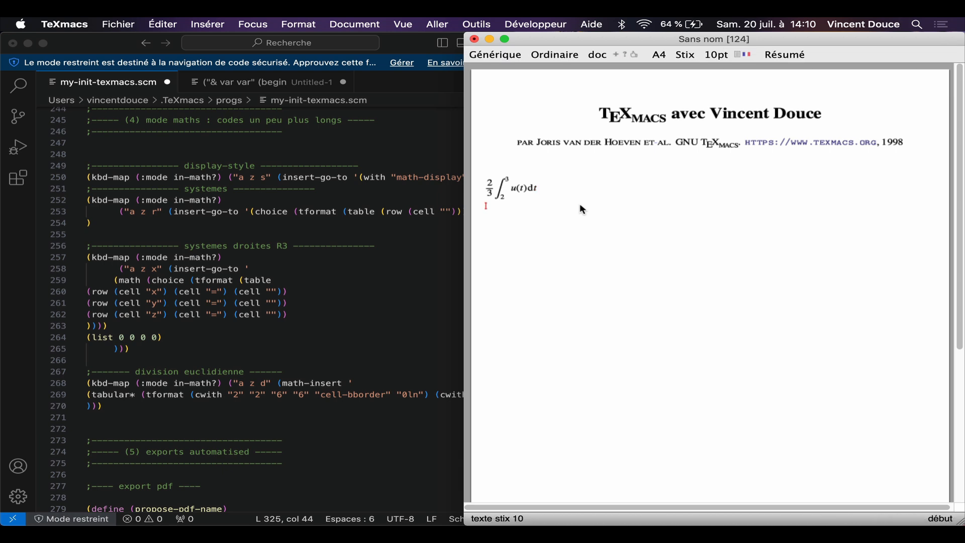
- Insert an equation system on a new line with the custom a z r code and enter ezaea in its first two rows
key("Return")
key("dollar")
type("azr")
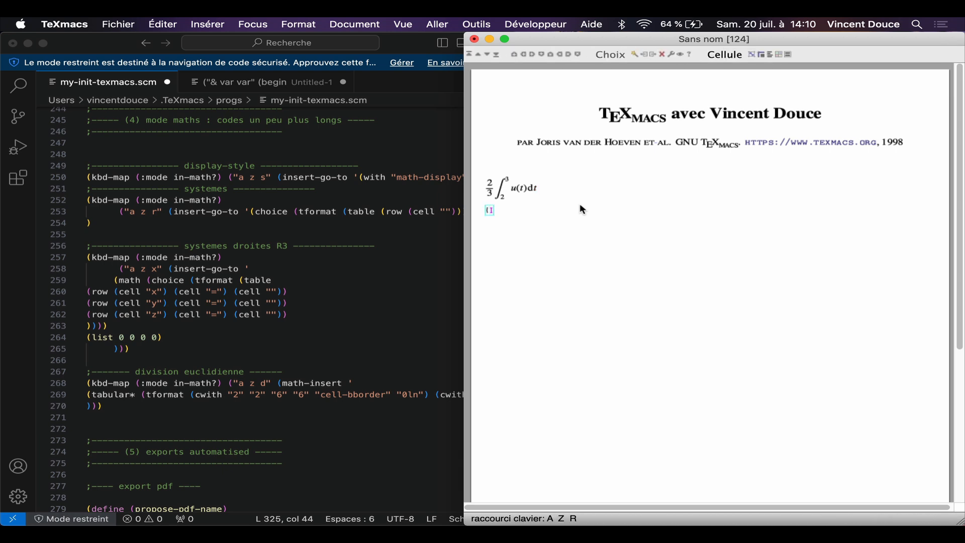
type("ezaea")
key("Return")
type("ezaea")
- Add a third row to the system and fill its three columns with x, = and 2
key("Return")
type("x")
key("ctrl+Right")
type("=")
key("ctrl+Right")
type("2")
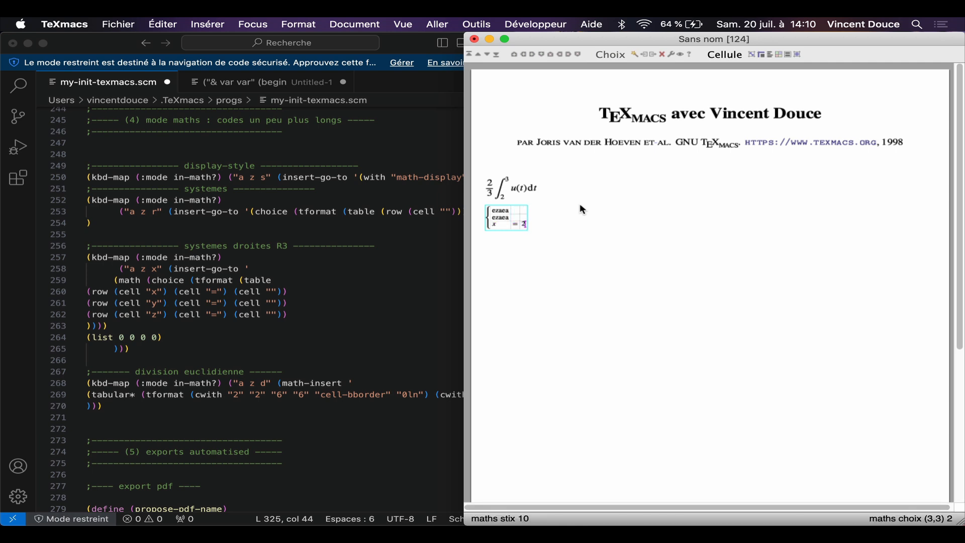
- Fill the middle column of the equation system's first two rows with =
key("Up")
key("Left")
type("=")
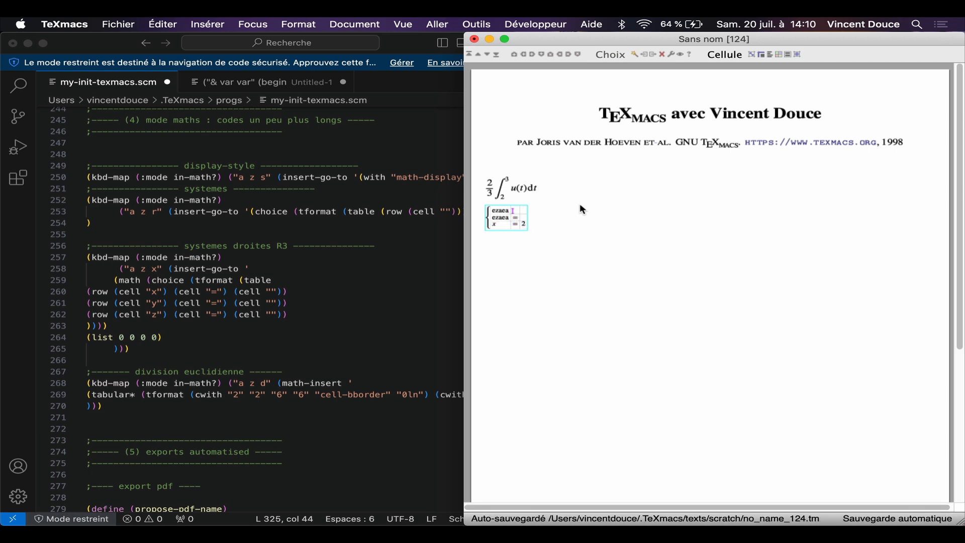
key("Up")
type("=")
- Replace ezaea with x+y in the first row of the equation system
key("BackSpace")
key("BackSpace")
key("BackSpace")
key("BackSpace")
key("BackSpace")
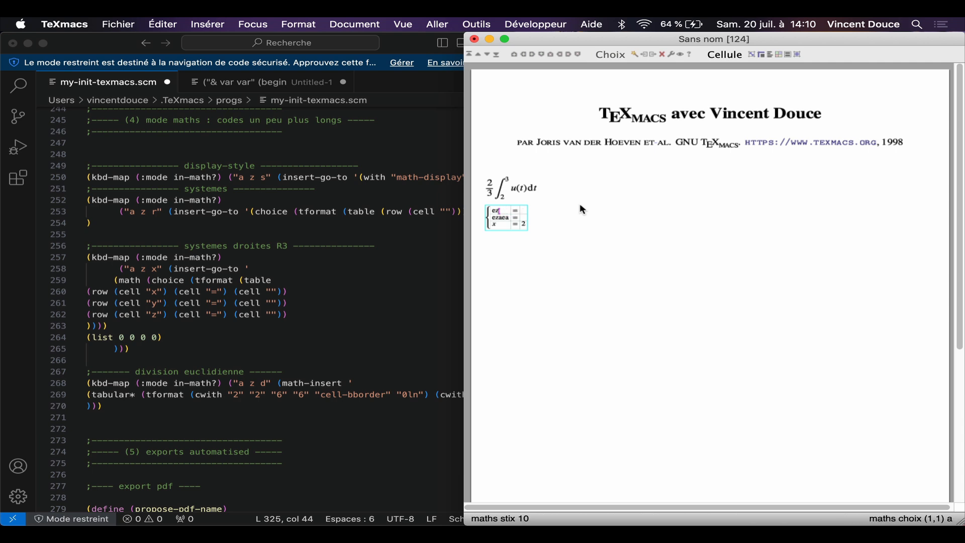
type("x+y")
- Enter 3 and 5 as the right-hand sides of the system's first two rows and leave the system
key("Right")
type("3")
key("Down")
type("5")
key("Up")
key("Down")
key("Down")
key("shift+Up")
key("shift+Up")
left_click(553, 220)
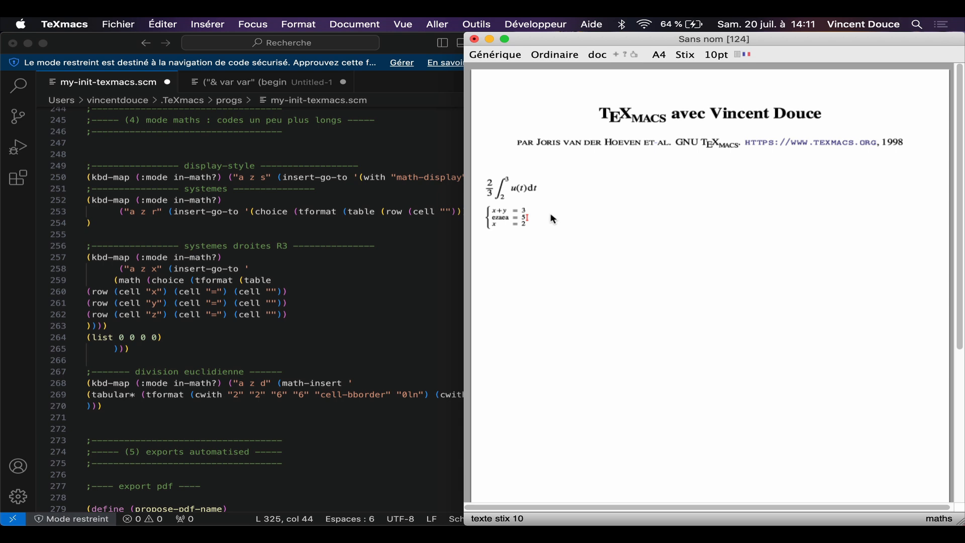
- Insert an x, y, z equation system in maths mode on a new line with the custom a z x code
key("Return")
key("dollar")
key("a")
key("z")
key("x")
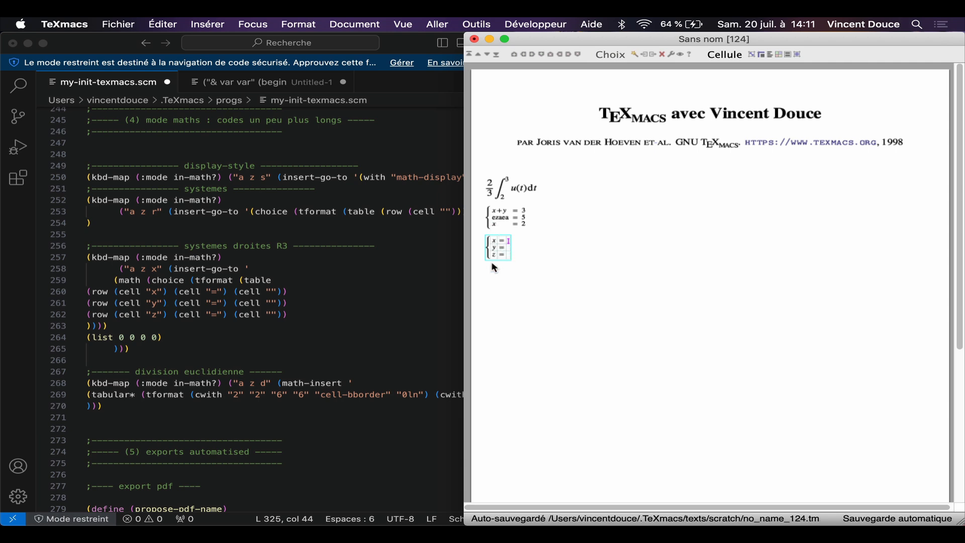
- Insert a second x, y, z system beside the first with the a z x code and begin a new line
left_click(550, 249)
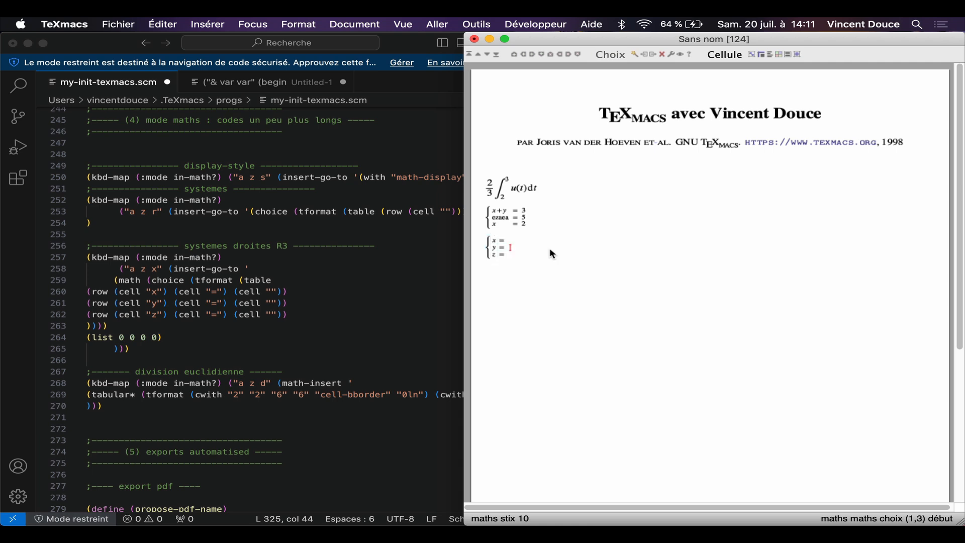
key("Left")
type("azx")
left_click(551, 252)
key("Return")
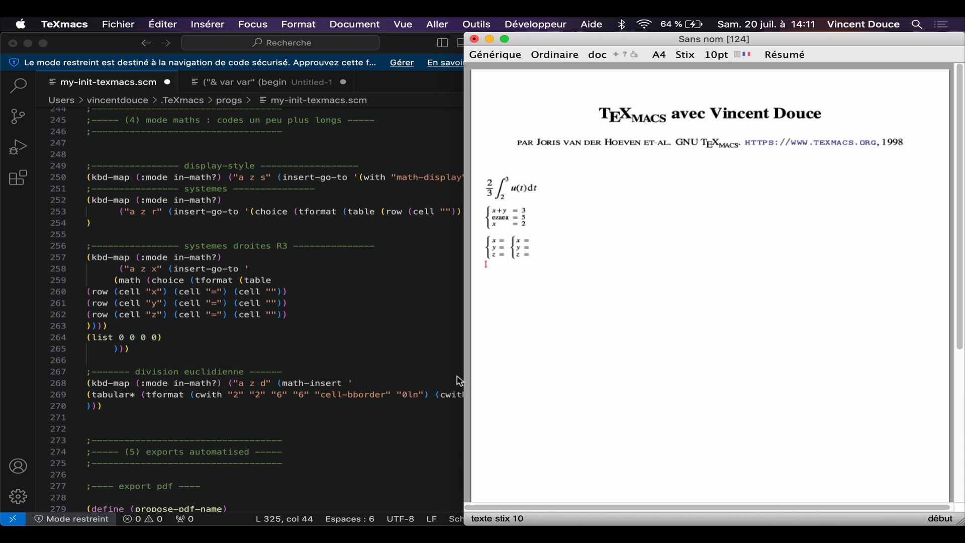
- Insert a Euclidean division layout for 981 divided by 7 with the custom a z d code
key("$")
key("a")
key("z")
key("d")
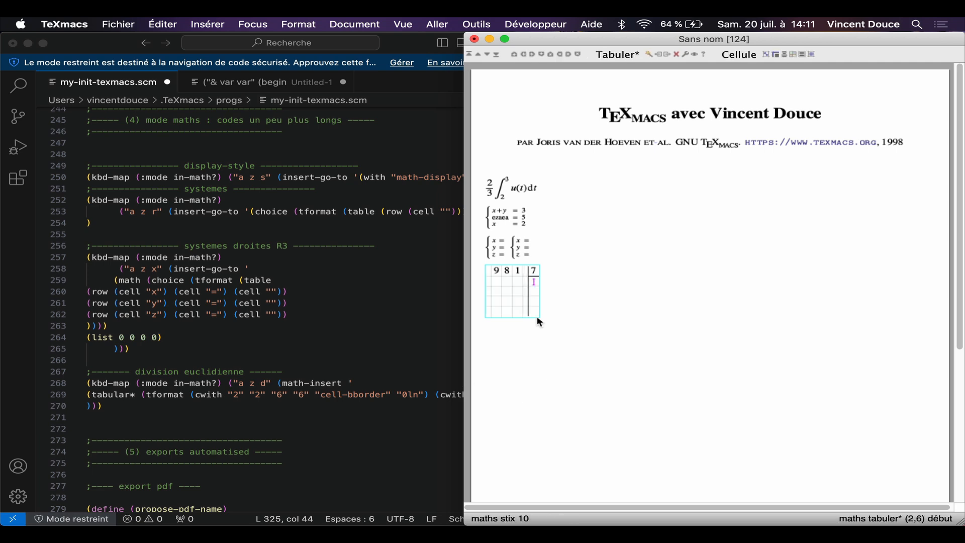
- Enter 1 as the quotient's first digit and write 2 and 8 in the second row under the dividend
key("Left")
key("Left")
key("Left")
key("Right")
key("Right")
key("Right")
key("Right")
key("Right")
key("Left")
key("Left")
key("Left")
type("2")
key("Right")
type("8")
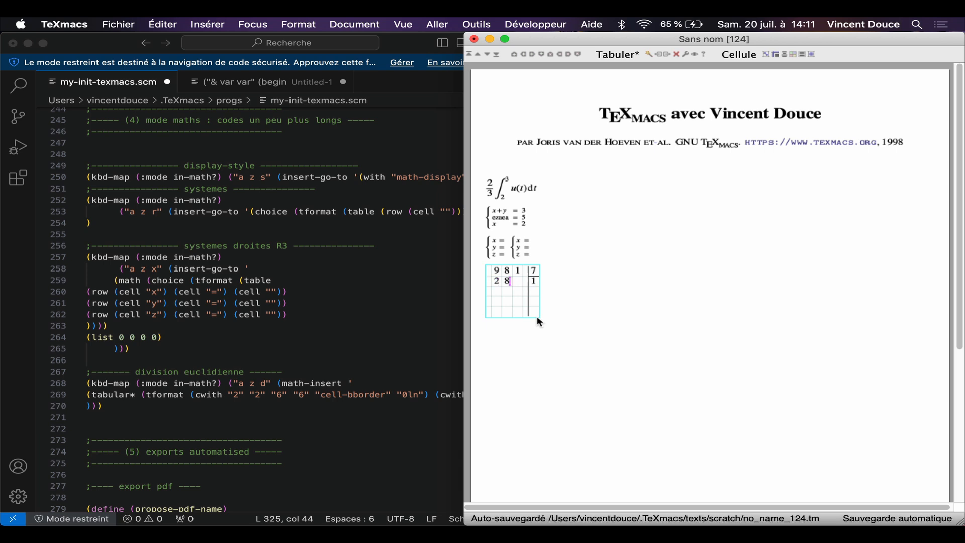
- Complete the quotient to 14, write 0 and 1 in the division's third row and leave the table
key("Right")
key("Right")
key("Right")
key("Right")
type("4")
key("Left")
key("Left")
key("Left")
key("Left")
type("0")
key("Right")
type("1")
key("super+Right")
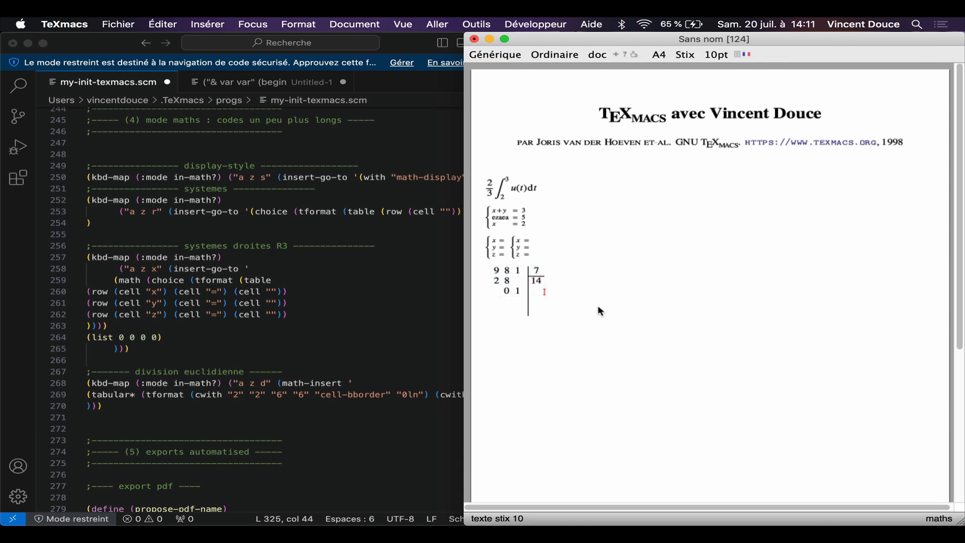
- Review the automated export codes in the script, and save the document as raccourcis in a new Desktop folder named aj-essais
scroll(324, 427, "down", 10)
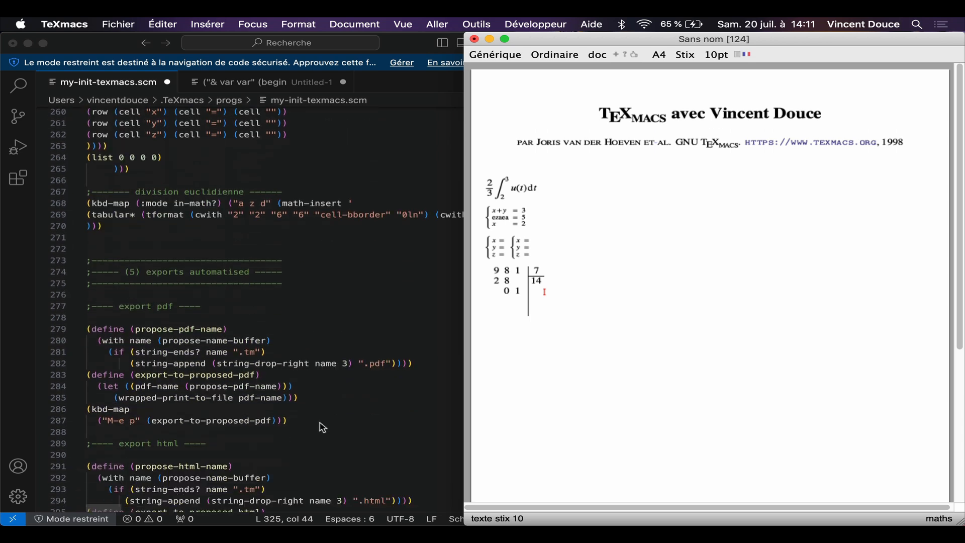
scroll(324, 427, "down", 2)
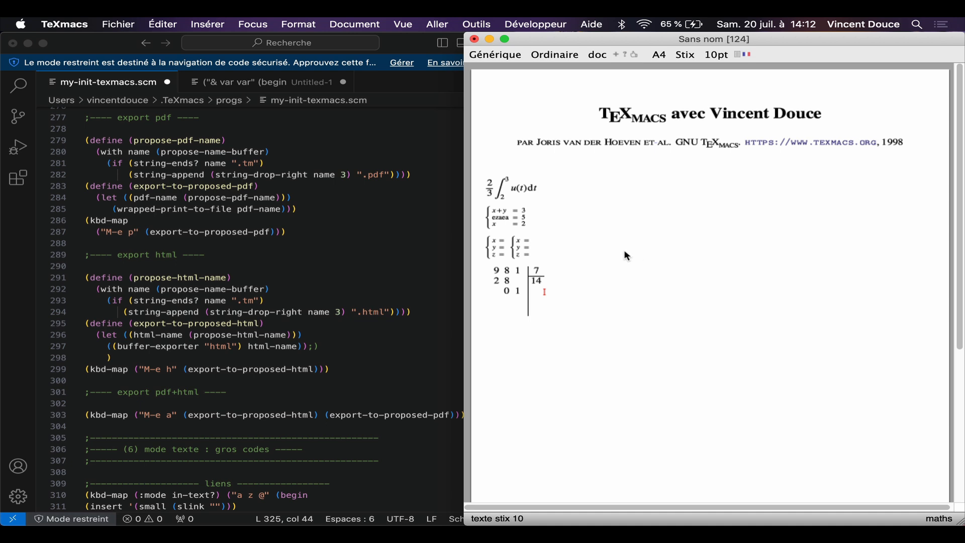
key("super+s")
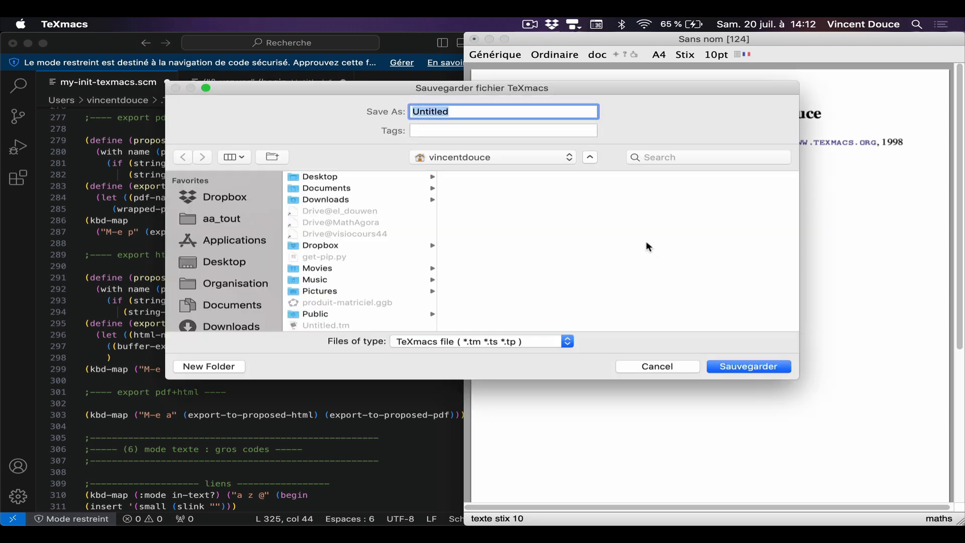
double_click(391, 174)
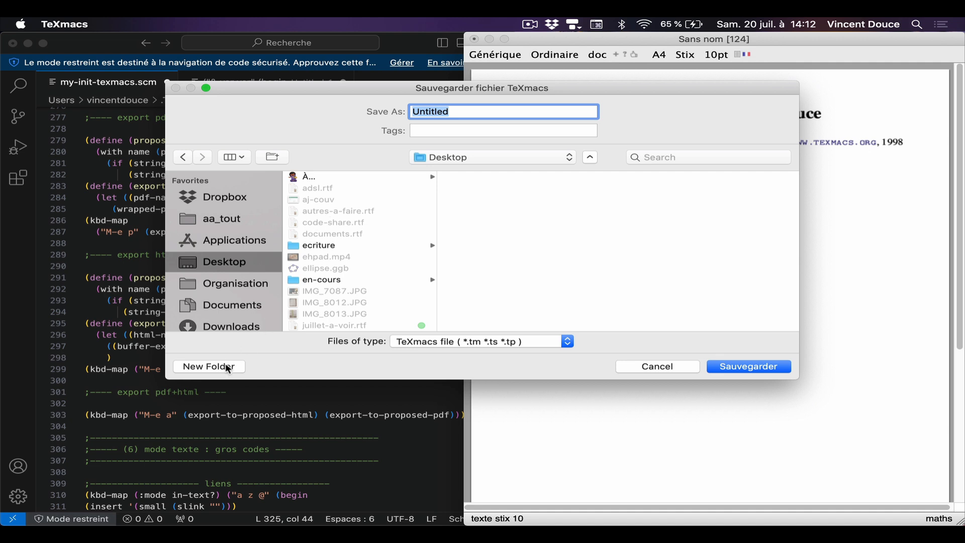
left_click(227, 367)
type("aj-essais")
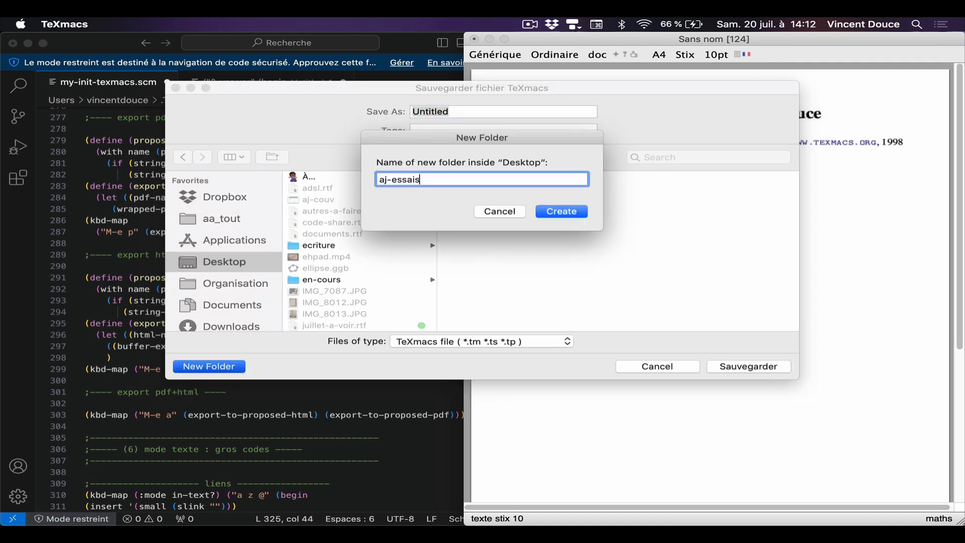
key("Return")
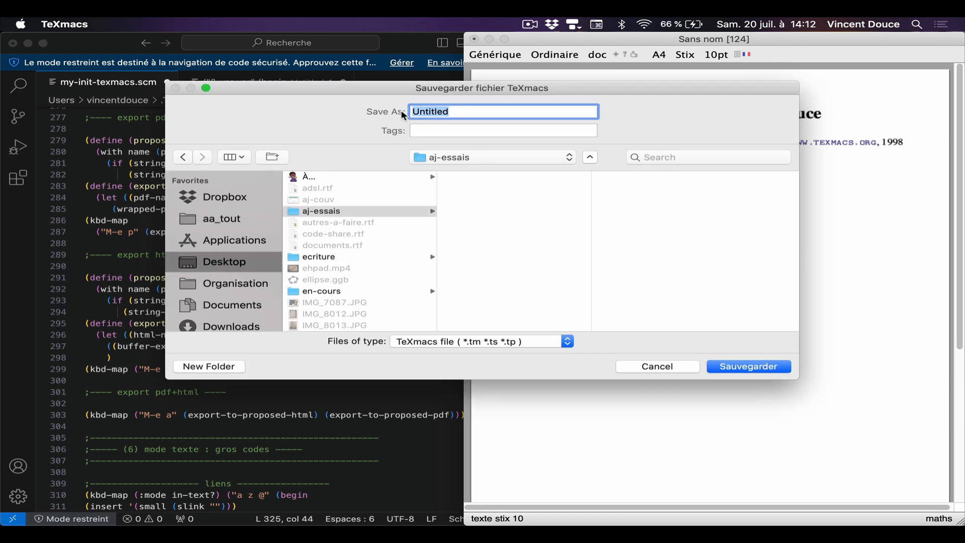
type("raccourcis")
key("Return")
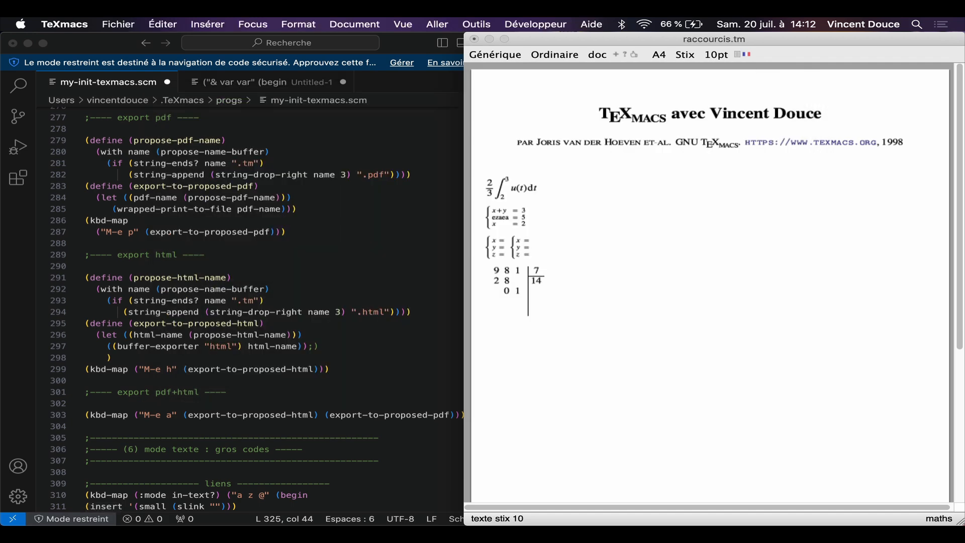
- Bring the aj-essais folder window from the Desktop over the lower part of the code and save raccourcis.tm again
key("F11")
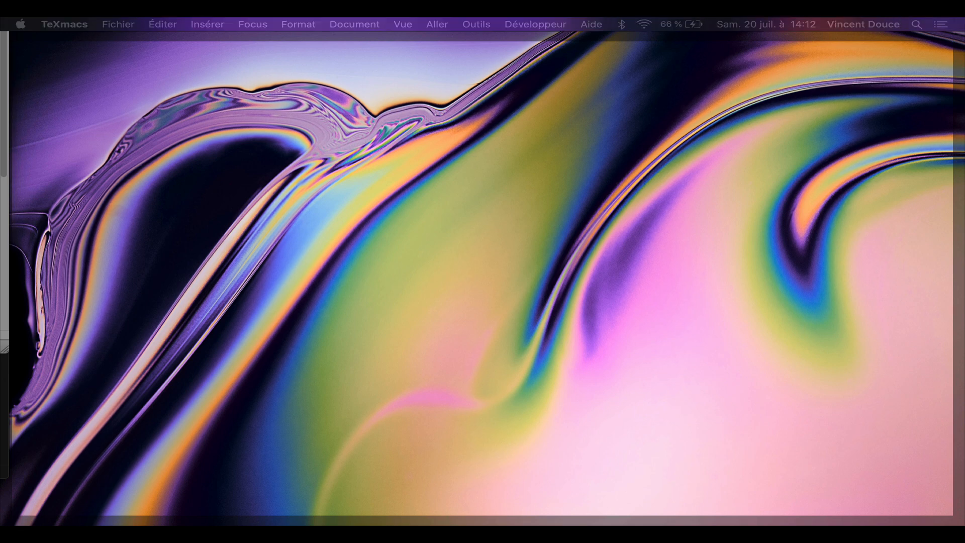
left_click_drag(964, 282, 167, 145)
key("F11")
left_click(699, 216)
key("super+s")
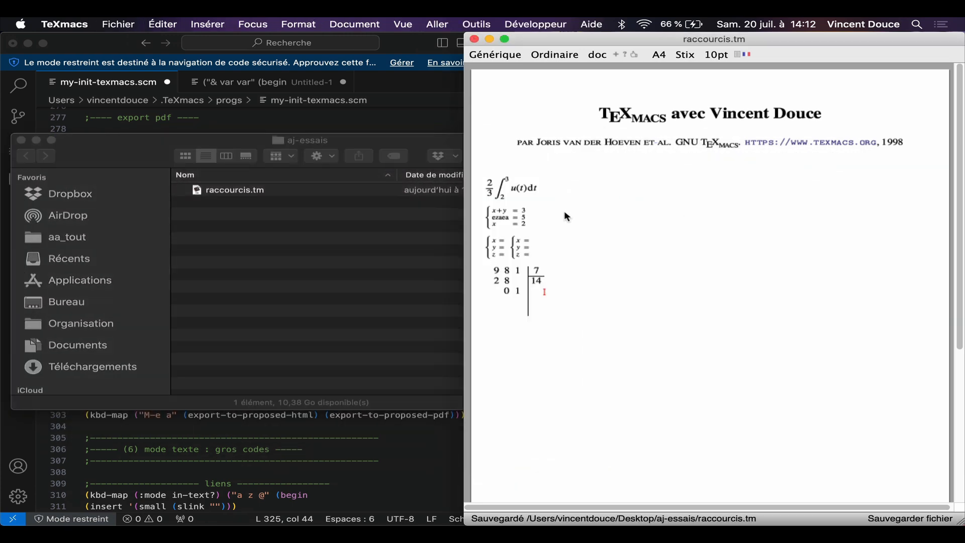
left_click_drag(108, 155, 111, 267)
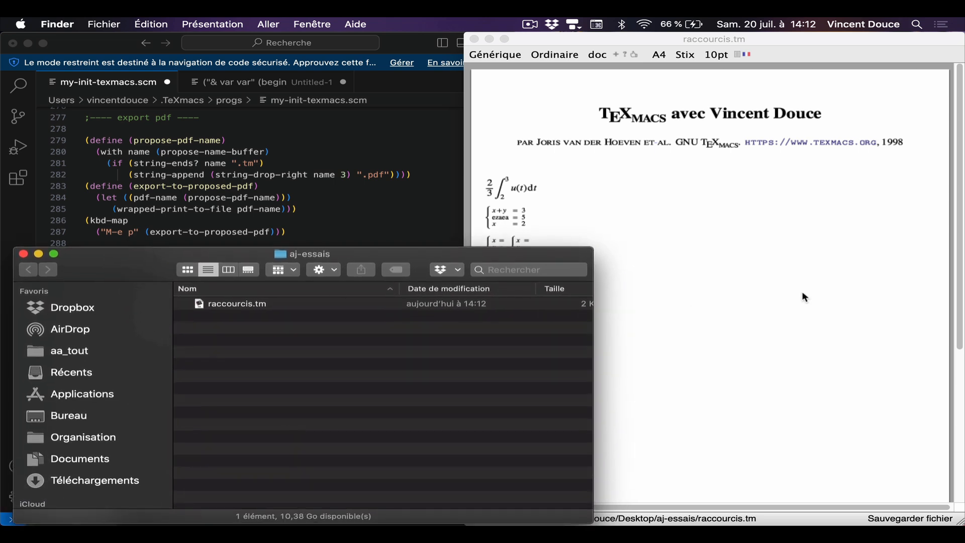
- Return to the TeXmacs document and export it to PDF with the custom M-e p code
left_click(659, 276)
key("super+e")
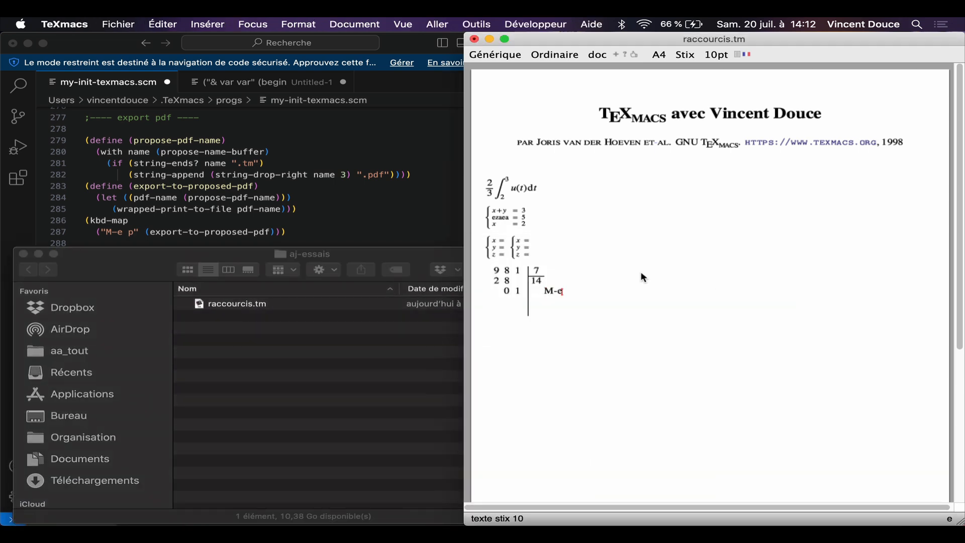
key("p")
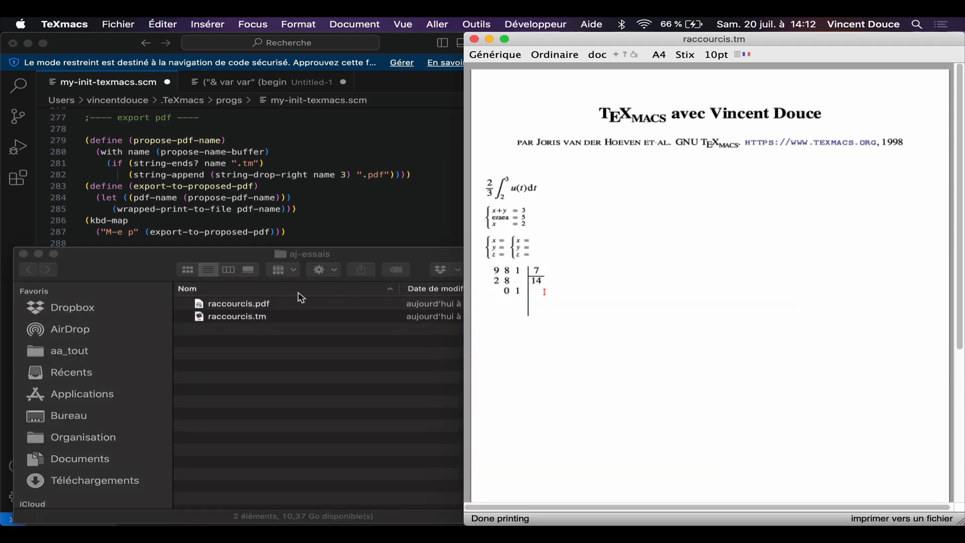
- Switch to Finder and preview the exported raccourcis.pdf and the source raccourcis.tm
left_click(237, 306)
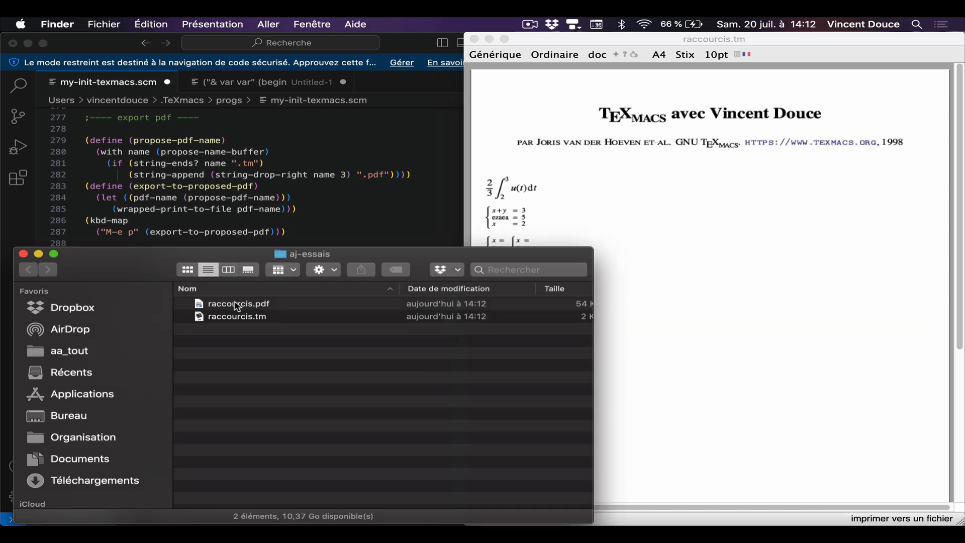
left_click(265, 305)
key("space")
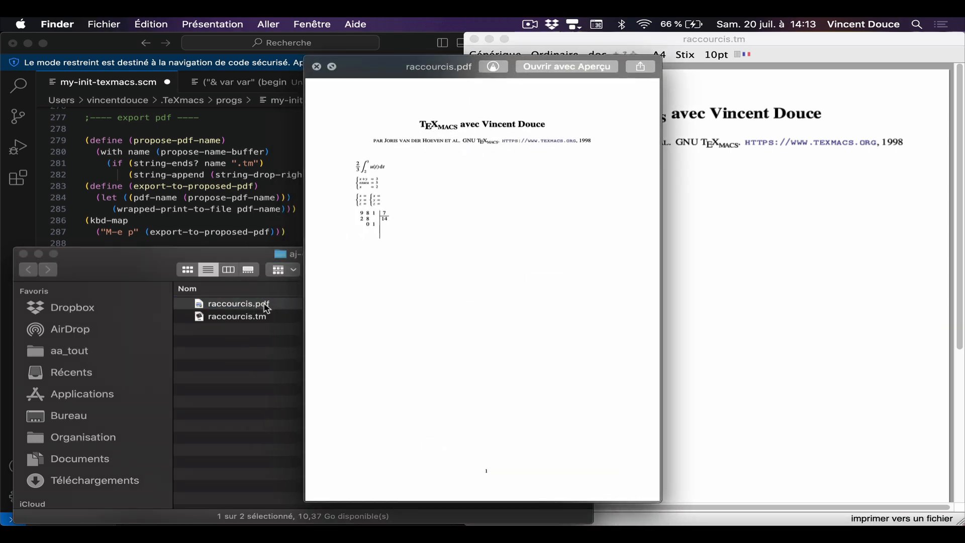
key("space")
key("Down")
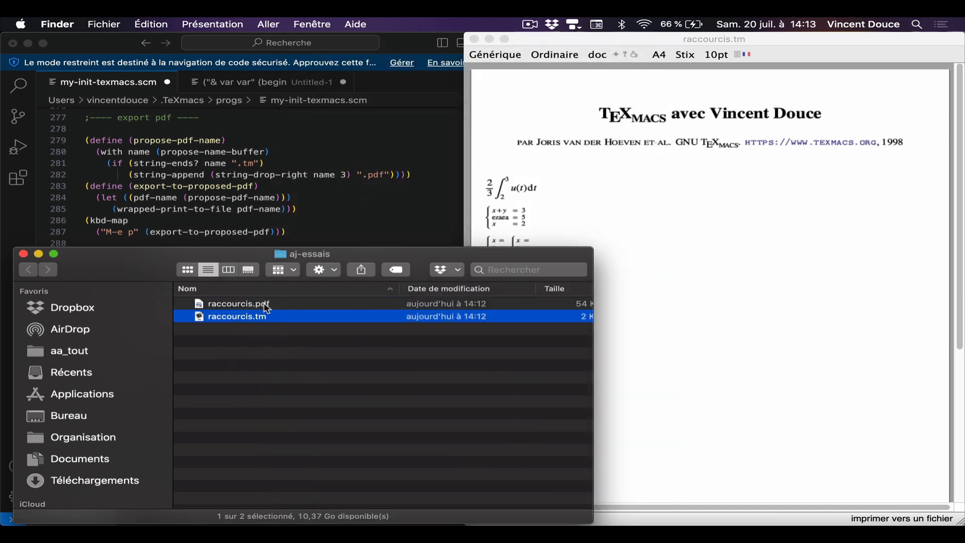
key("space")
key("space")
key("Up")
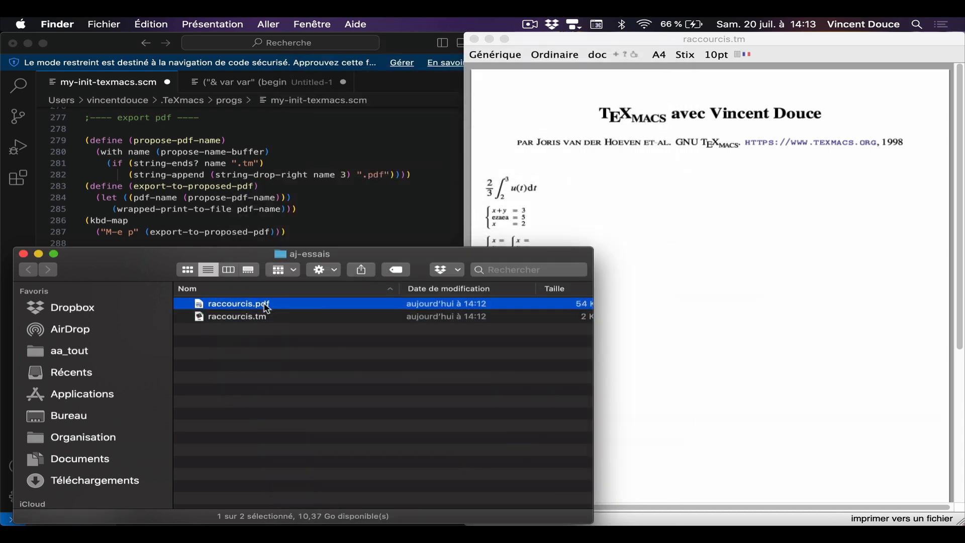
key("space")
key("space")
- Move the folder window aside and export the TeXmacs document to HTML with the custom M-e h code
left_click_drag(134, 264, 194, 249)
left_click(823, 228)
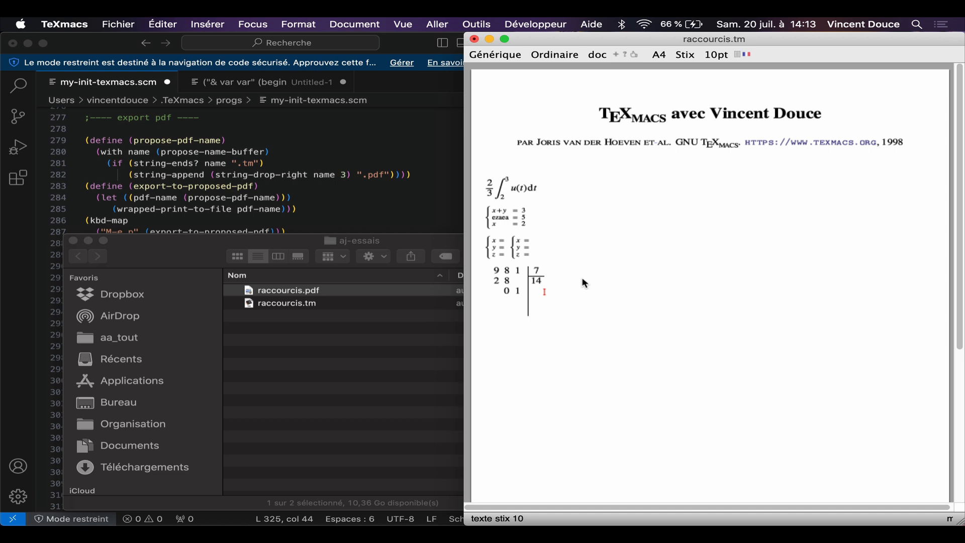
type("M-eh")
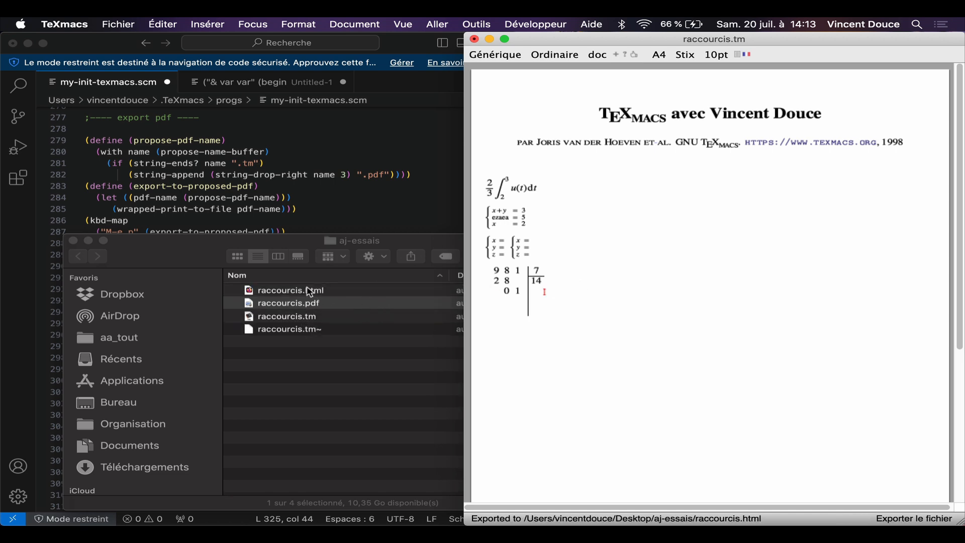
- Preview the exported raccourcis.html in the aj-essais folder and close the preview
left_click(309, 287)
key("space")
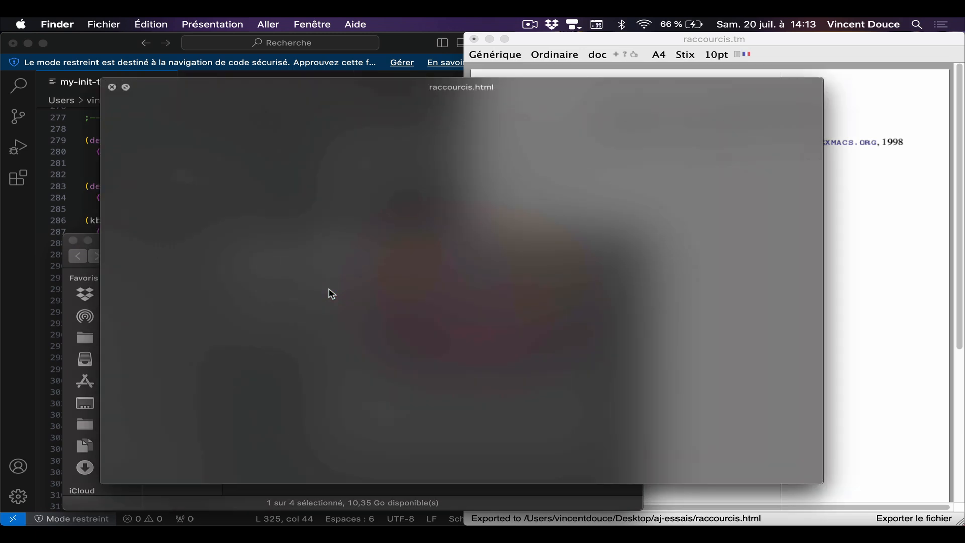
key("space")
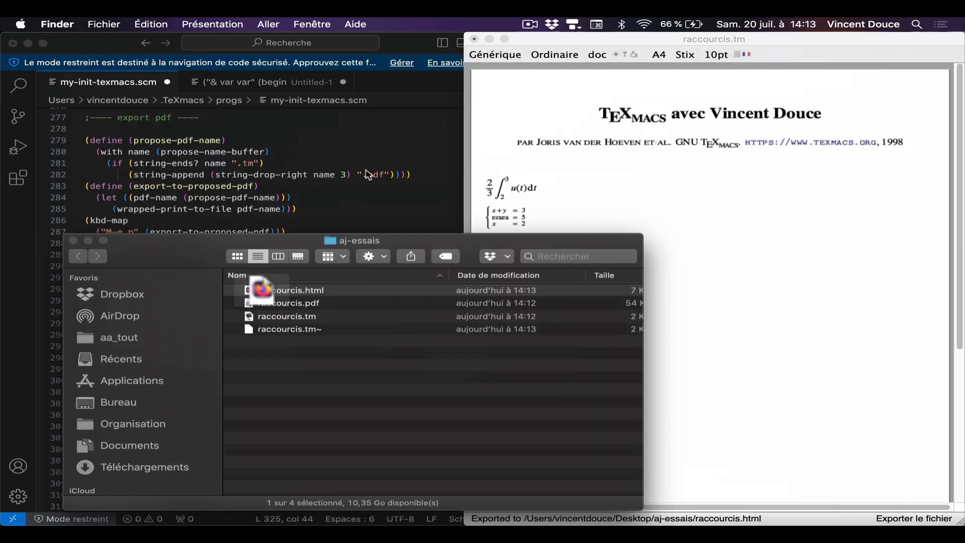
- Check the combined pdf+html export code in the script, and delete raccourcis.html and raccourcis.pdf from the aj-essais folder
left_click(268, 141)
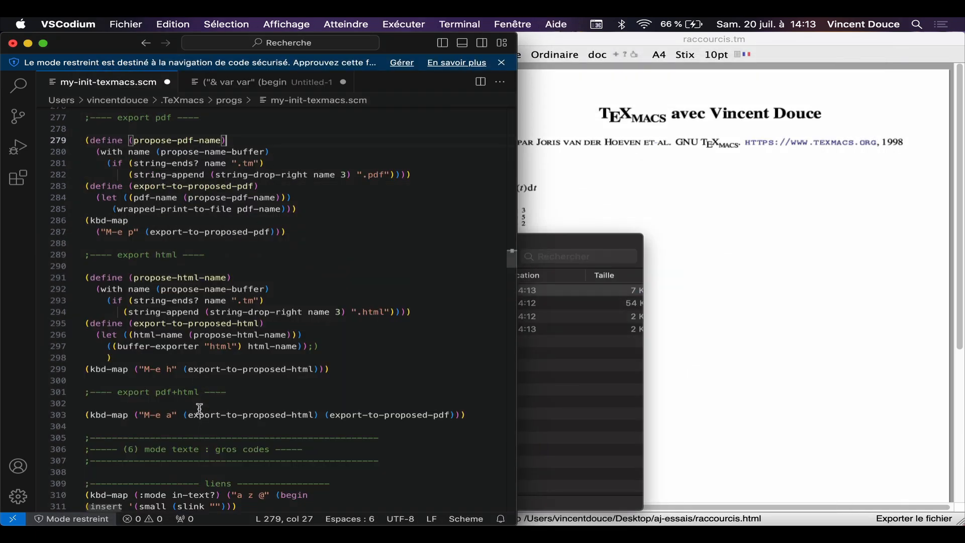
left_click(876, 287)
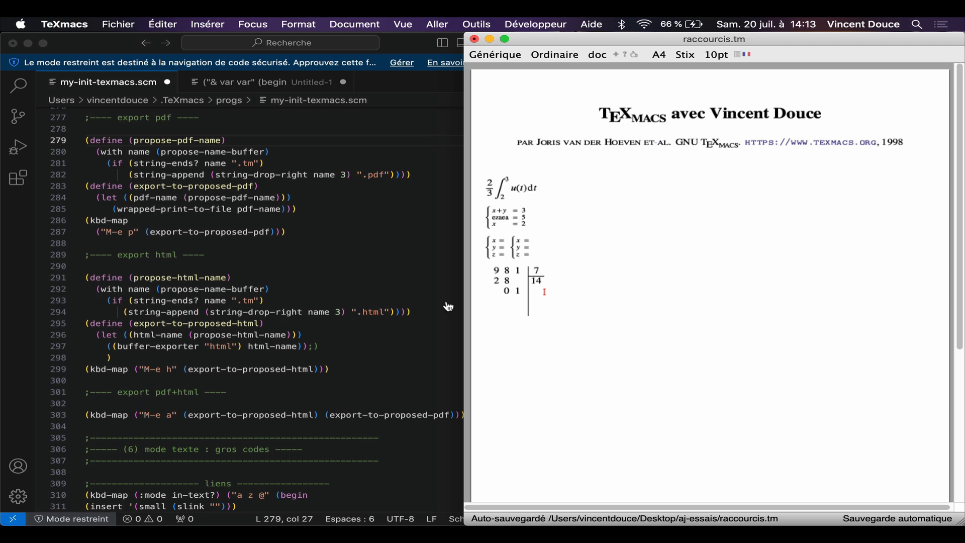
key("super+Tab")
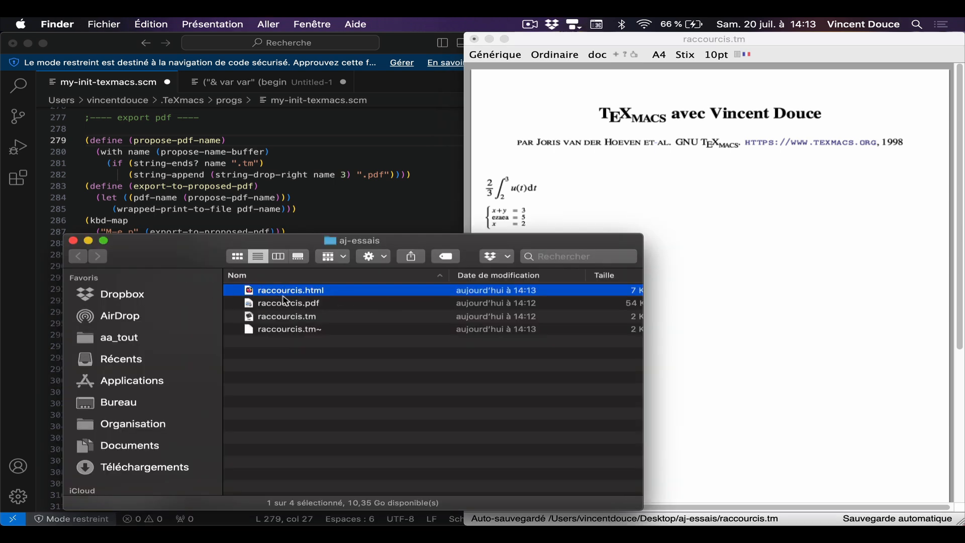
key("shift+Down")
key("super+BackSpace")
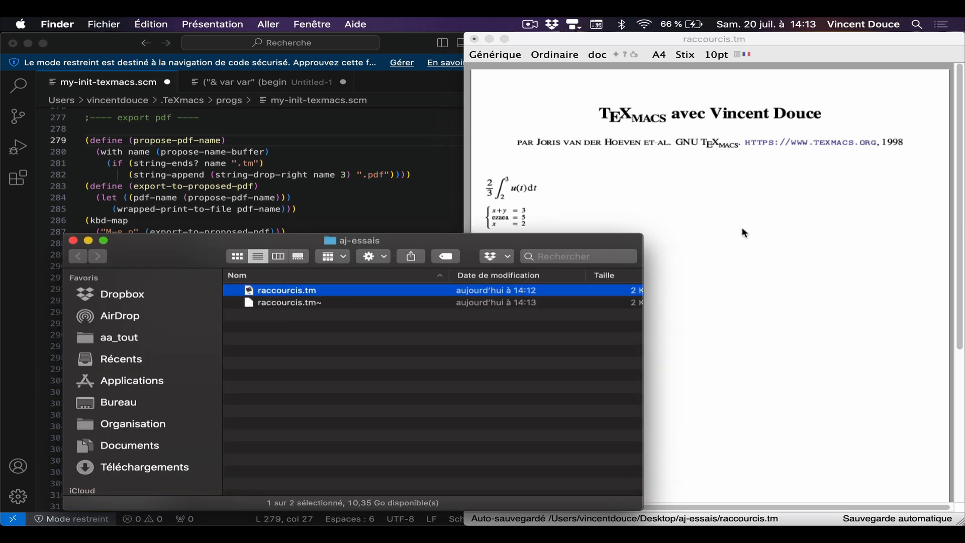
- Return to the TeXmacs document and export it to HTML and PDF together with the custom M-e a code
key("super+Tab")
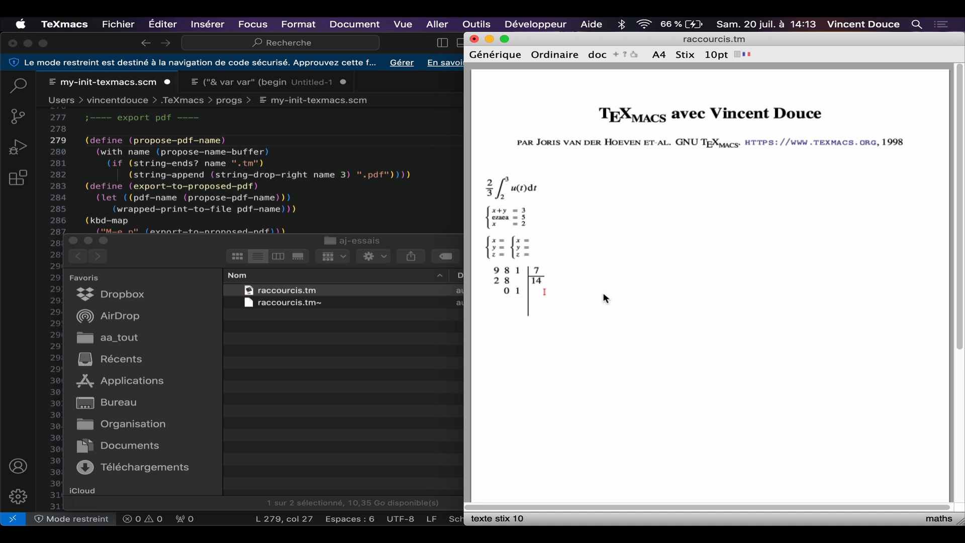
type("M-e p")
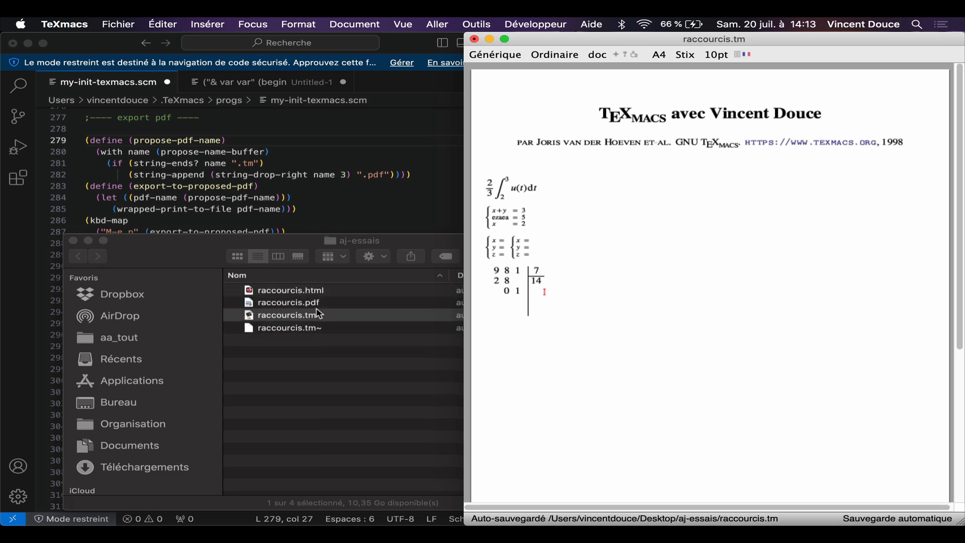
- Switch to VSCodium and examine section (6) of my-init-texmacs.scm, the larger text-mode codes for links, large frame and bingo
left_click(283, 199)
scroll(320, 285, "down", 2)
scroll(319, 285, "down", 9)
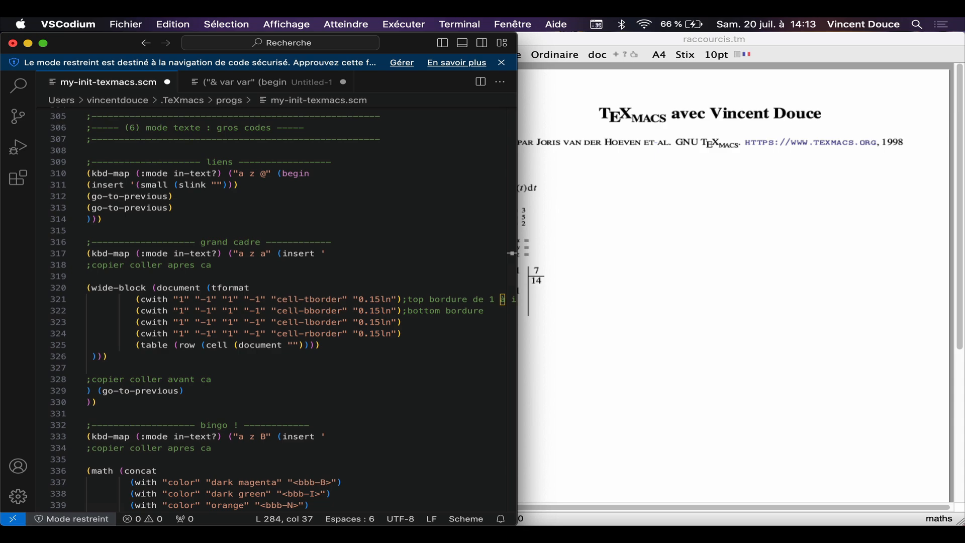
key("super+Tab")
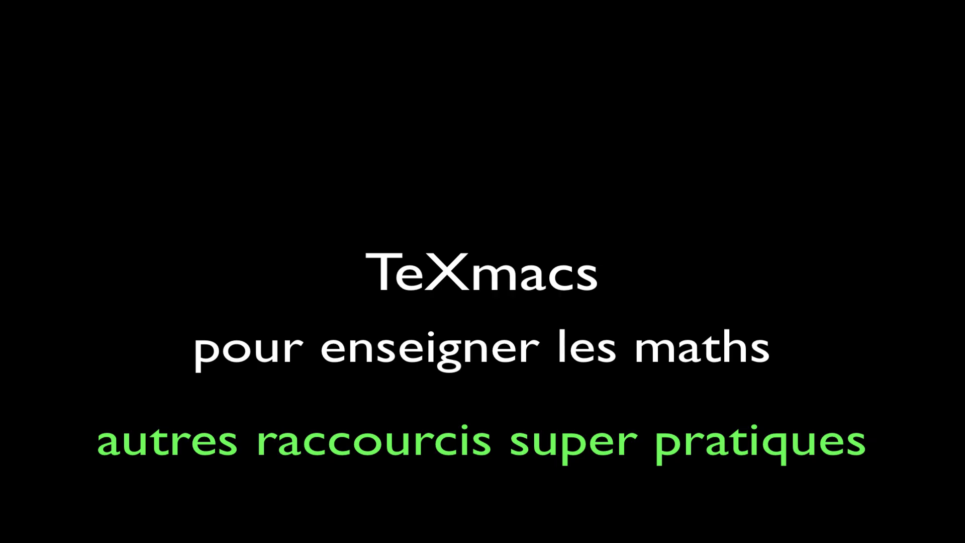